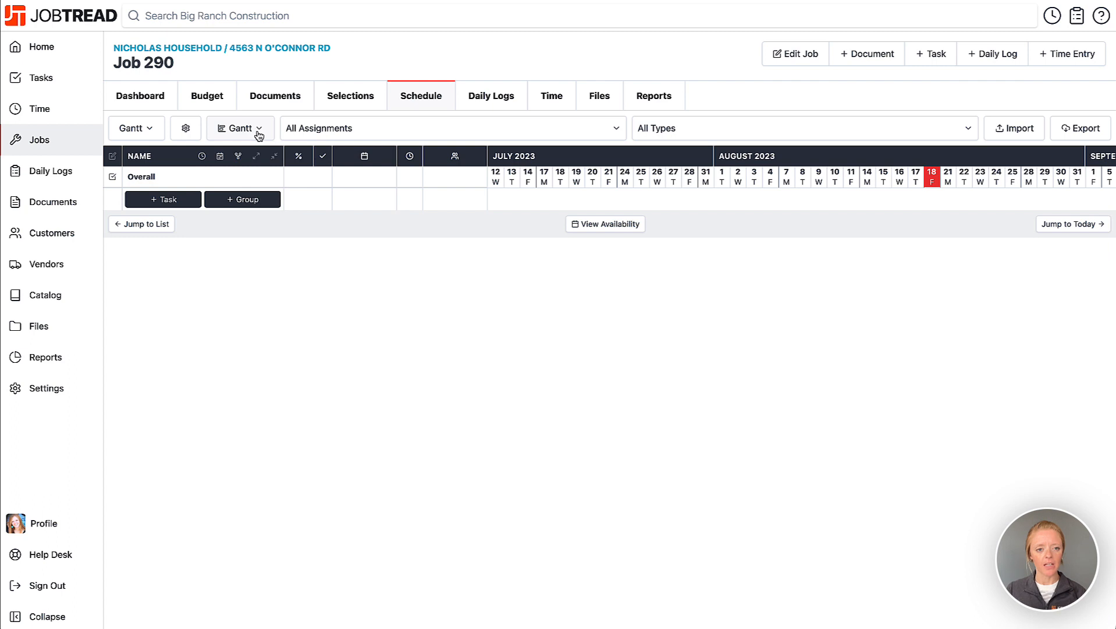
pyautogui.click(259, 133)
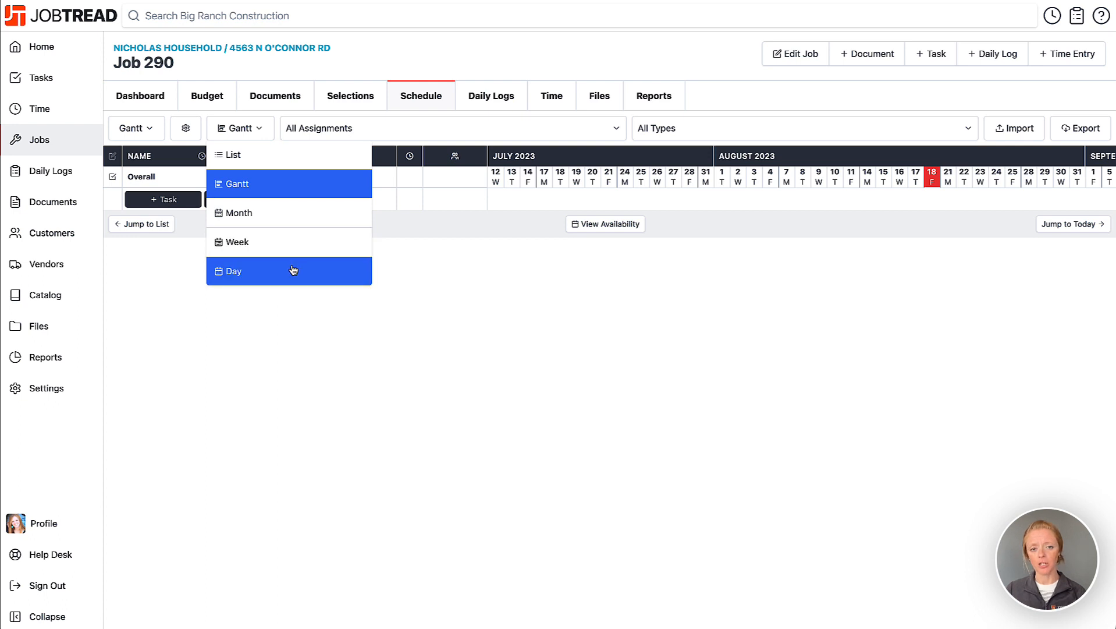
pyautogui.click(460, 267)
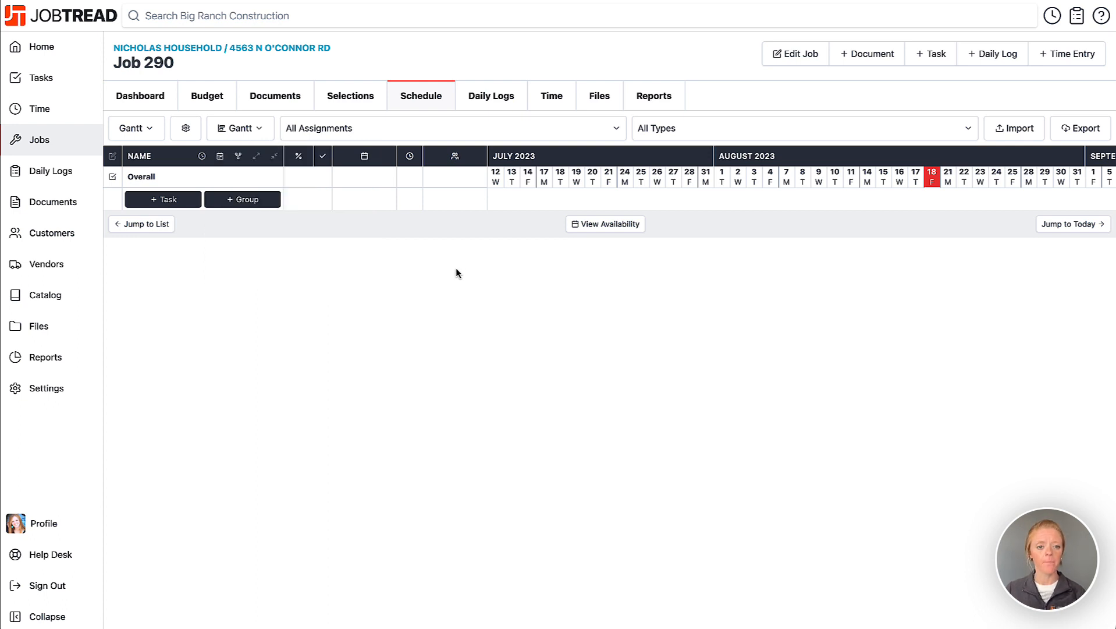
# Add a new group named "PreConstruction" to the job schedule.
pyautogui.click(246, 201)
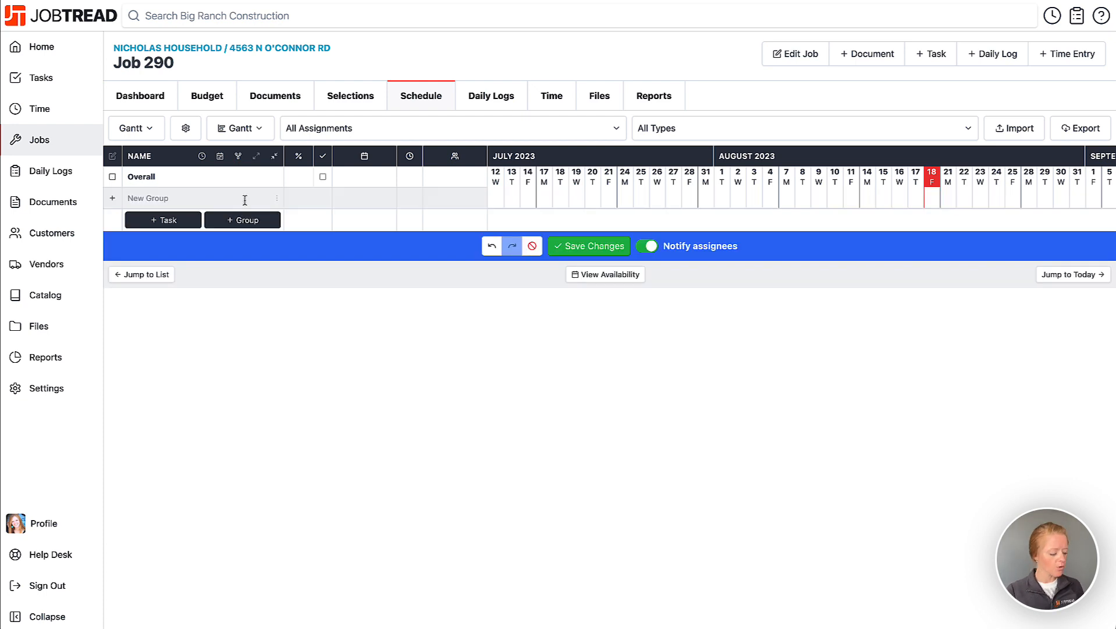
pyautogui.write('Pre')
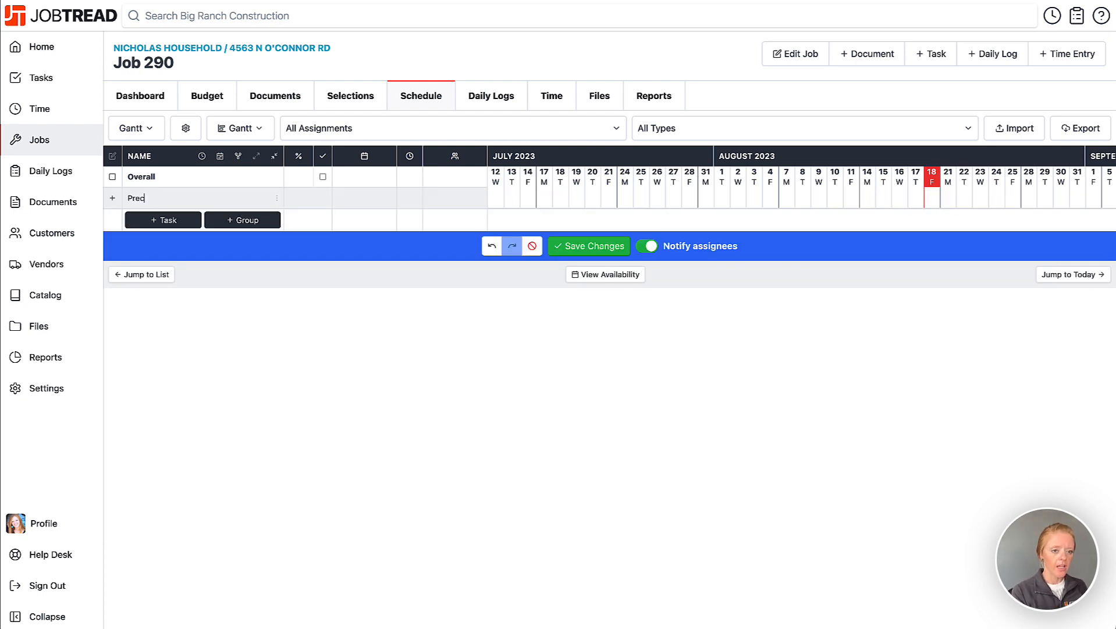
pyautogui.write('Construciton')
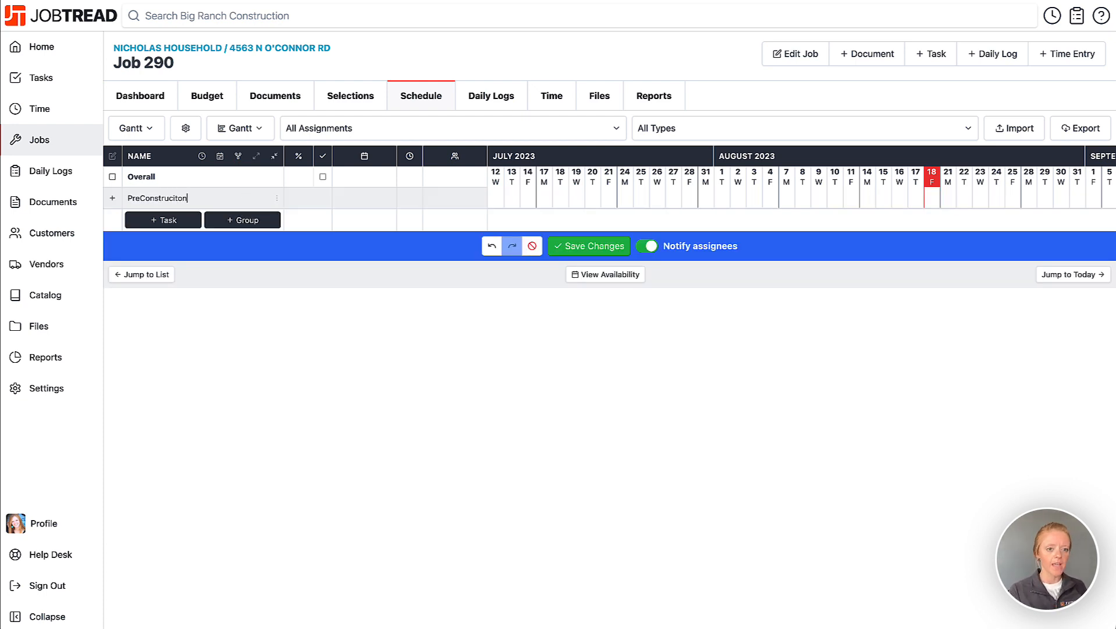
pyautogui.press('BackSpace')
pyautogui.press('BackSpace')
pyautogui.press('BackSpace')
pyautogui.press('BackSpace')
pyautogui.press('BackSpace')
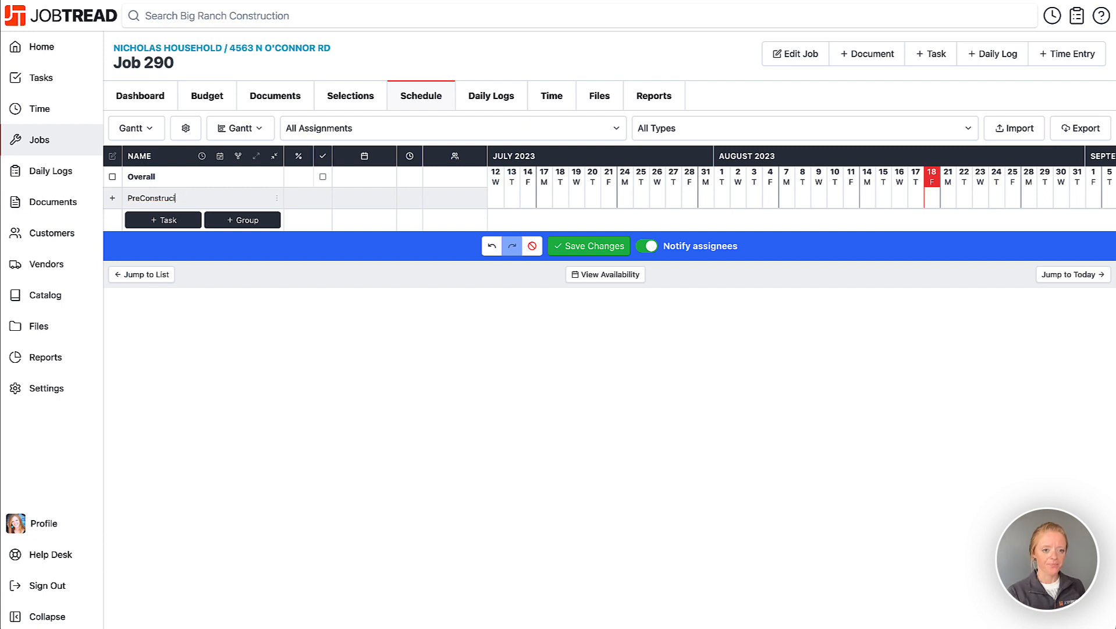
pyautogui.write('ction')
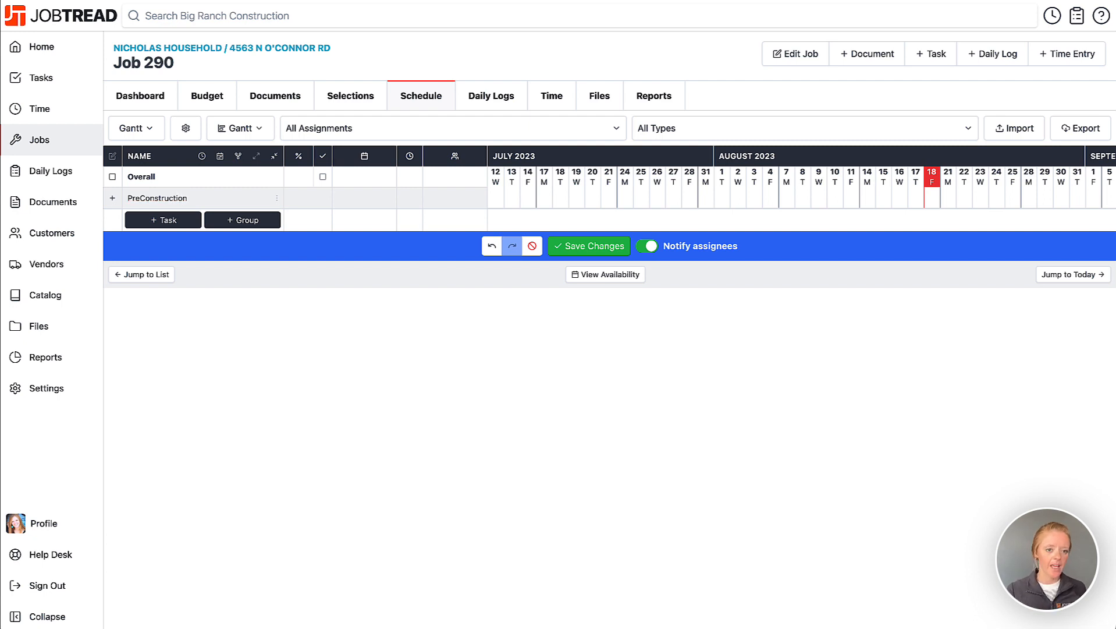
pyautogui.press('Return')
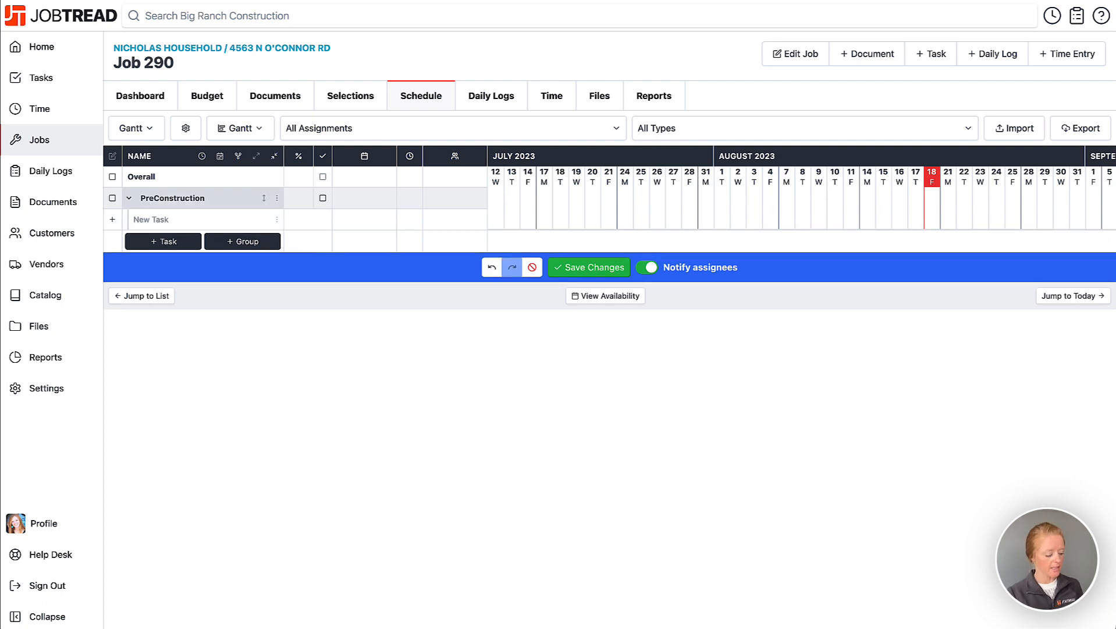
# Add the tasks "Design & planning" and "Sample Approval" to the PreConstruction group.
pyautogui.write('D')
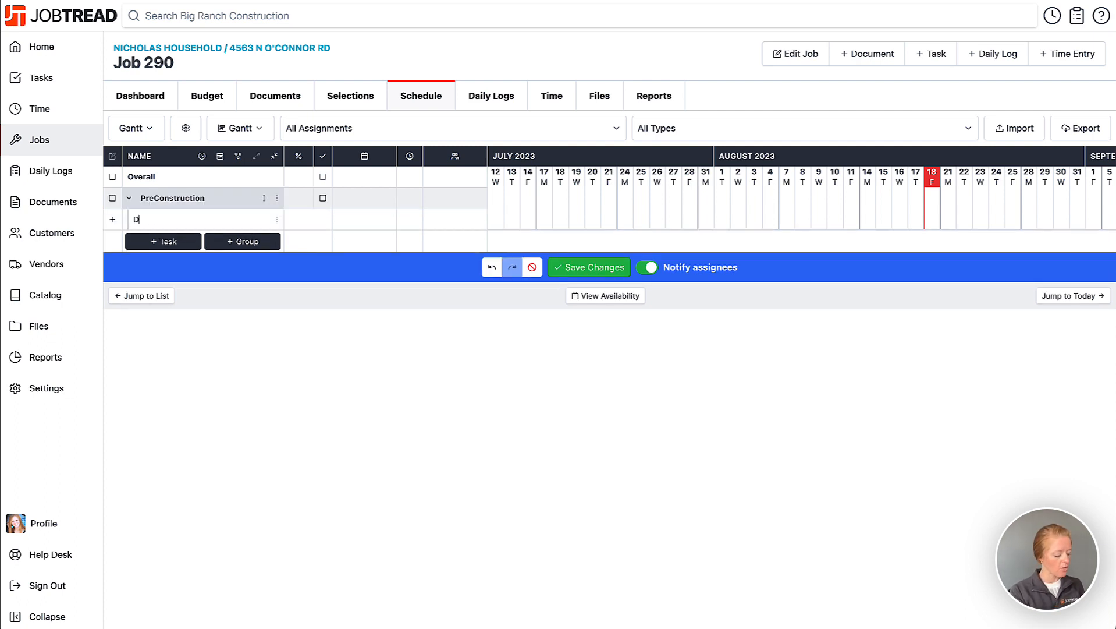
pyautogui.write('esign & pl')
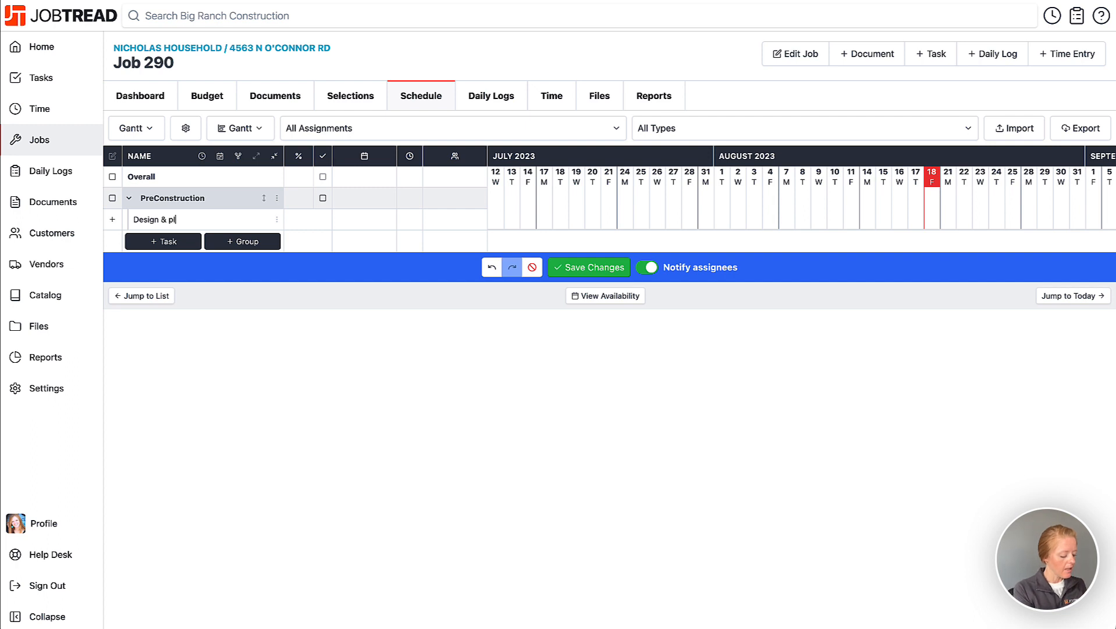
pyautogui.write('anning')
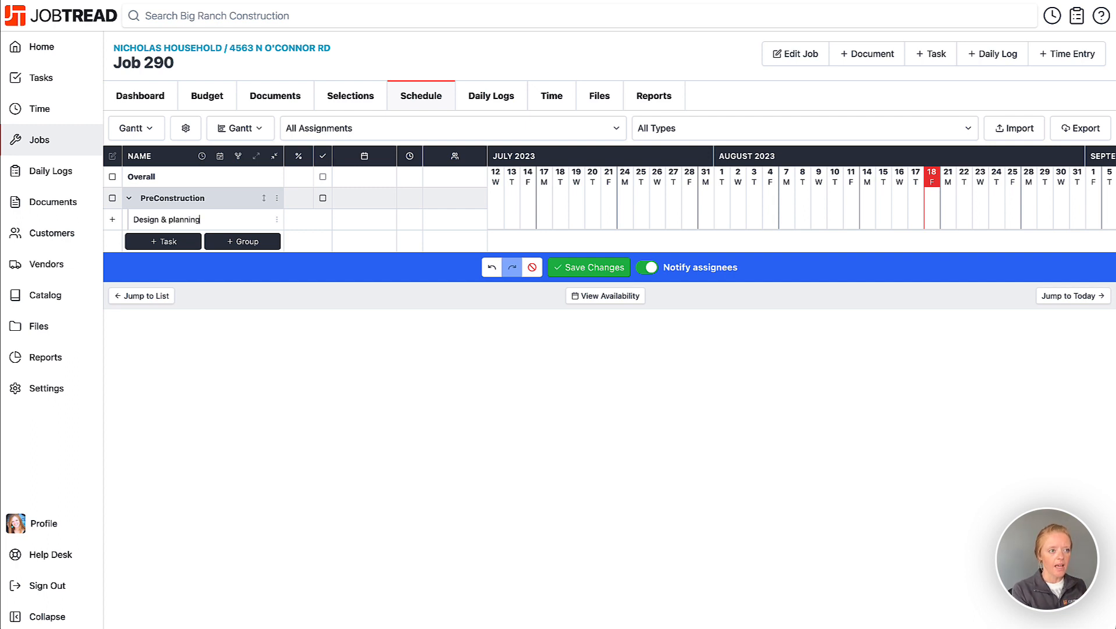
pyautogui.press('Return')
pyautogui.write('Samp')
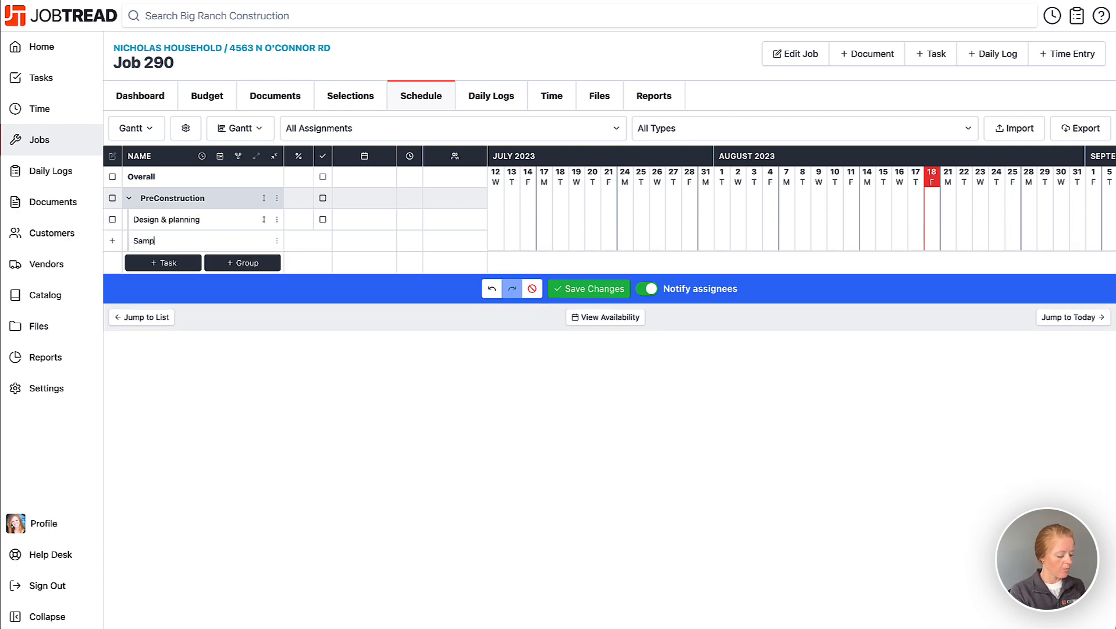
pyautogui.write('le Approval')
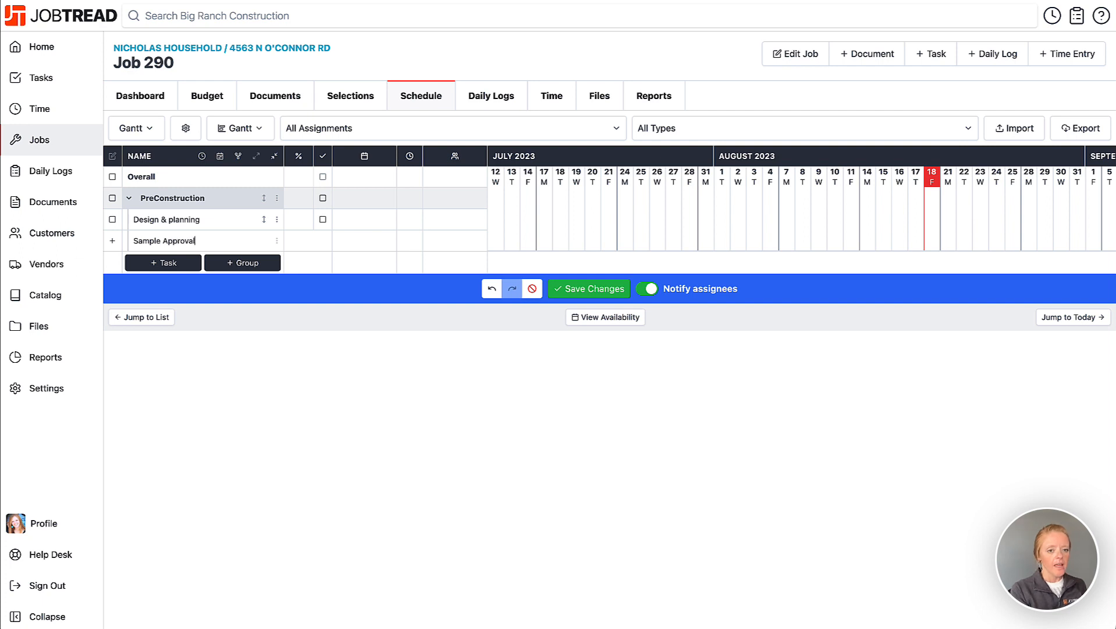
pyautogui.press('Return')
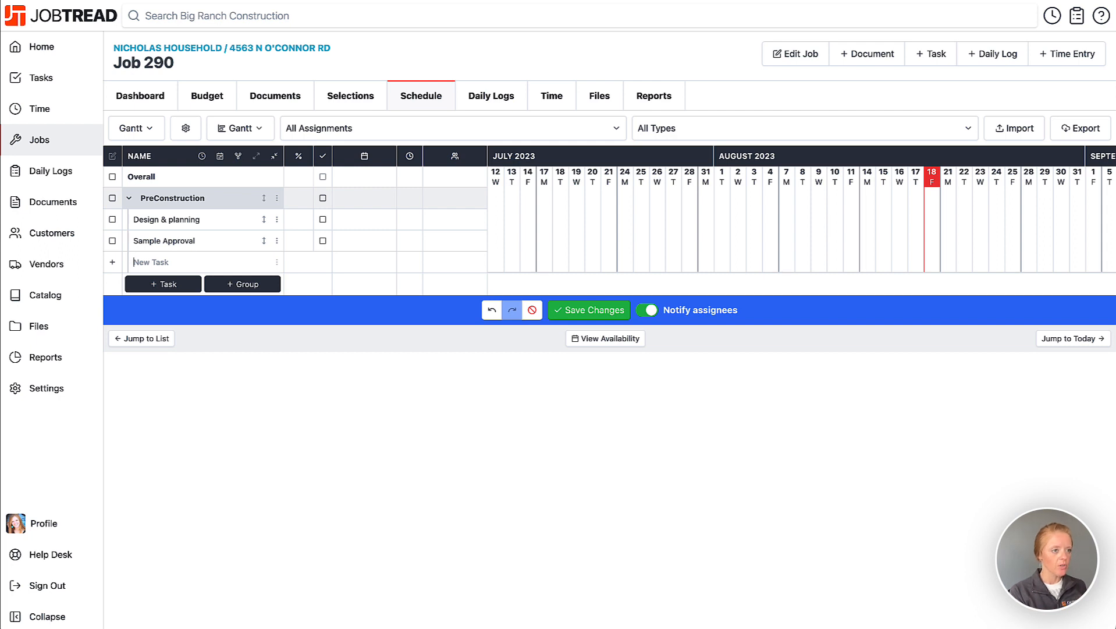
# Add the tasks "Bids & contracts" and "Contract Execution" to the PreConstruction group.
pyautogui.write('Bids ')
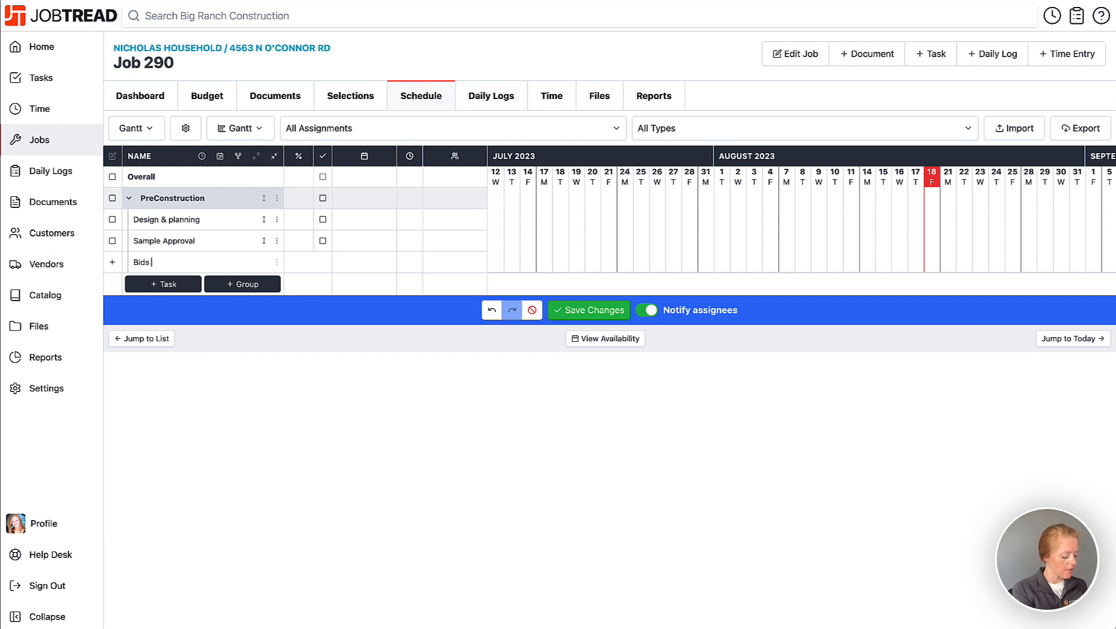
pyautogui.write('& contracts')
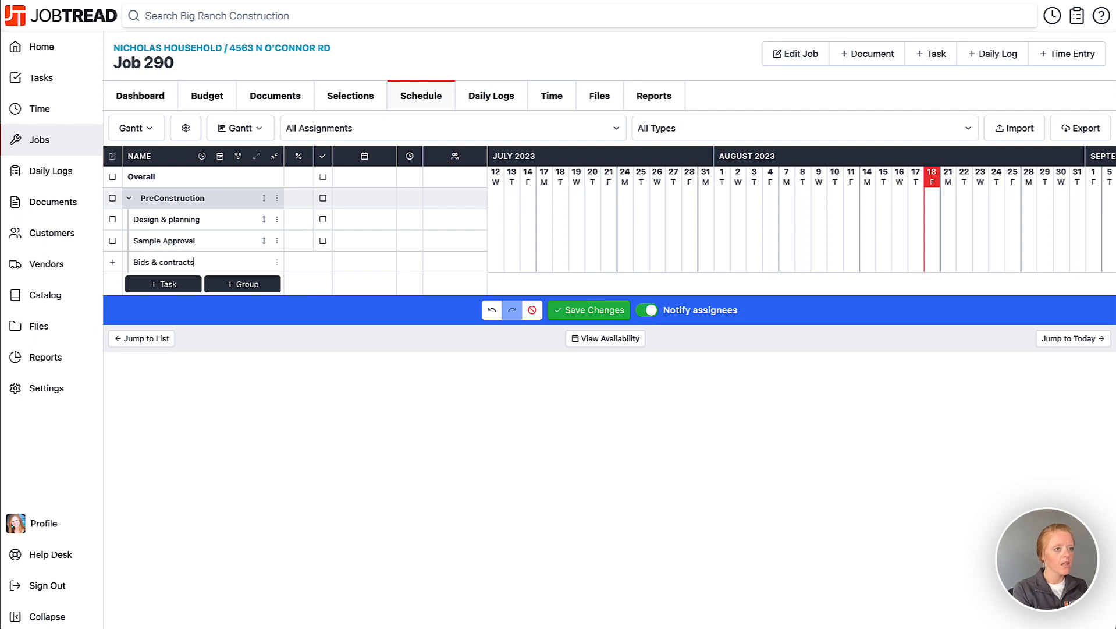
pyautogui.press('Return')
pyautogui.write('Contract Execution')
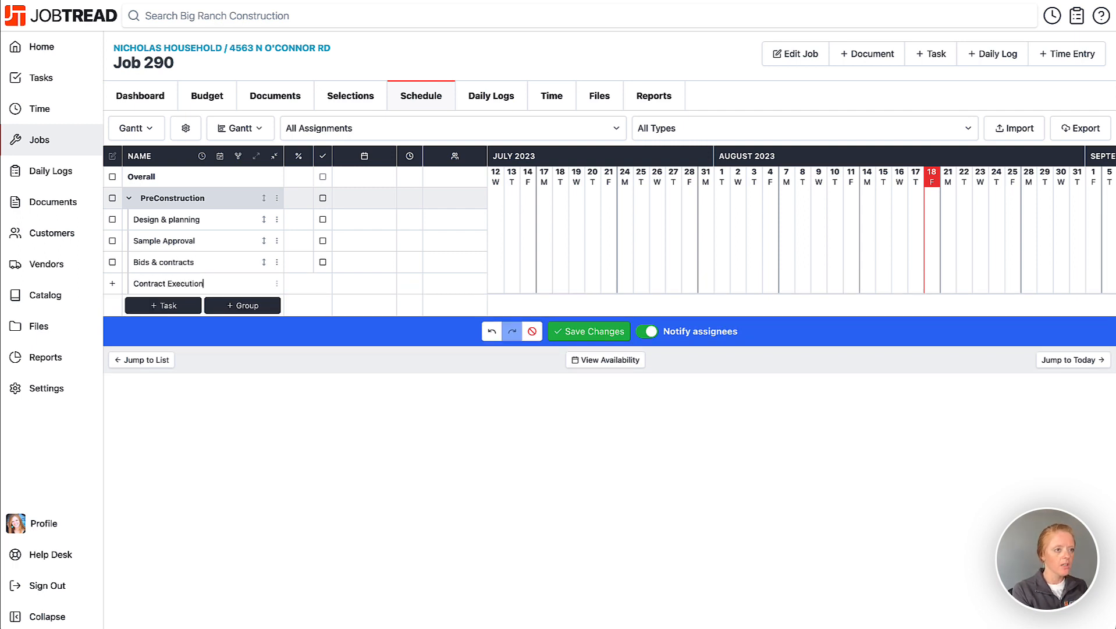
pyautogui.press('Return')
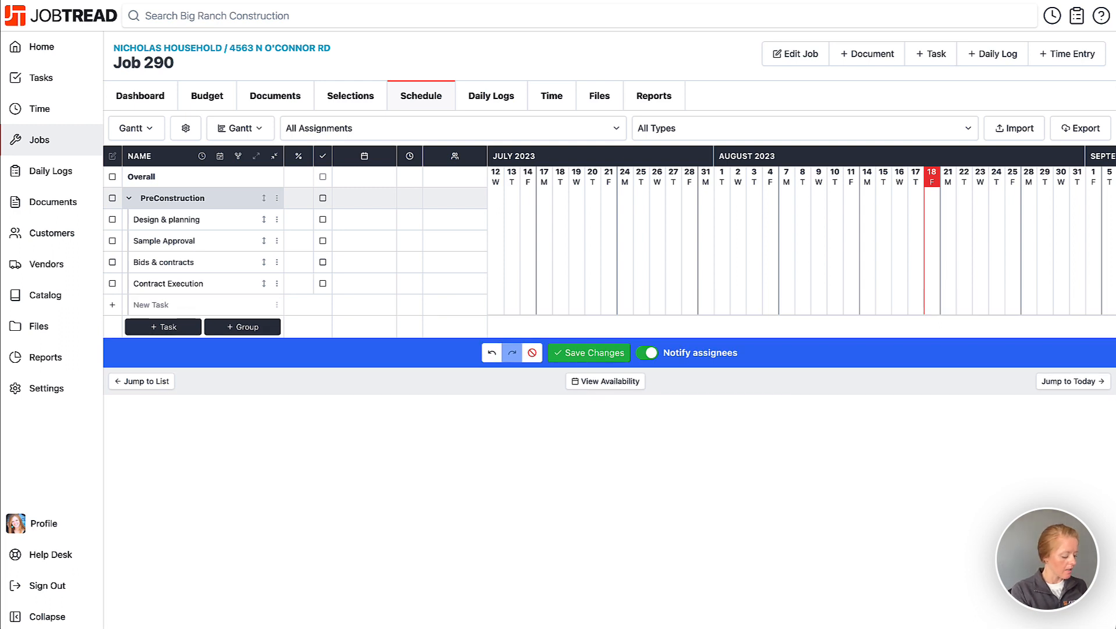
# Add the tasks "Collect deposit" and "Obtain permits" to the PreConstruction group.
pyautogui.write('Collect D')
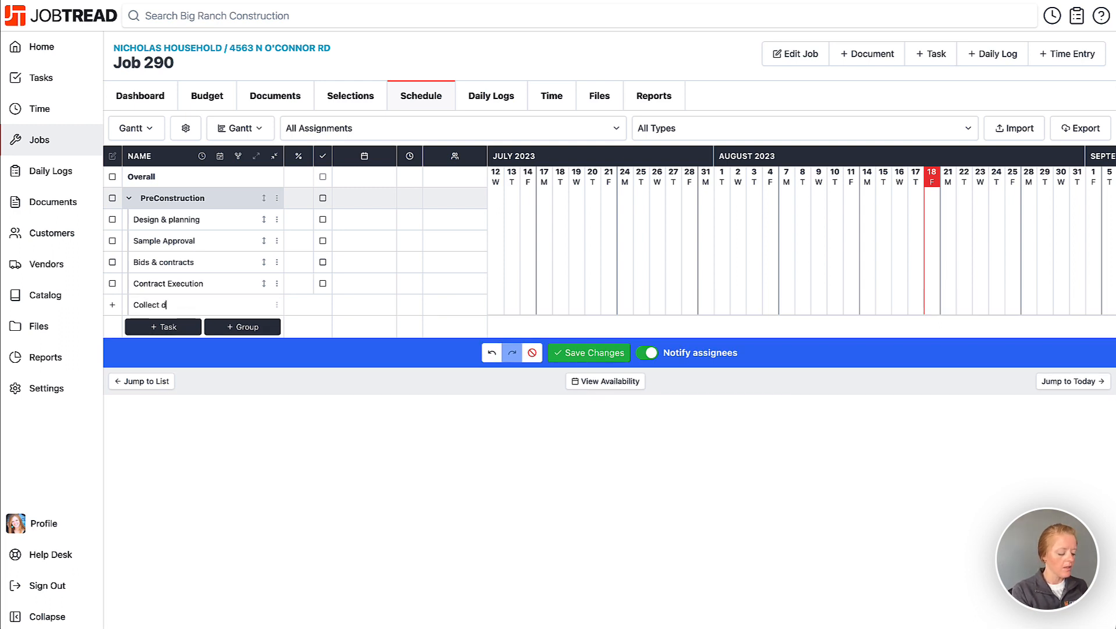
pyautogui.write('eposit')
pyautogui.press('Return')
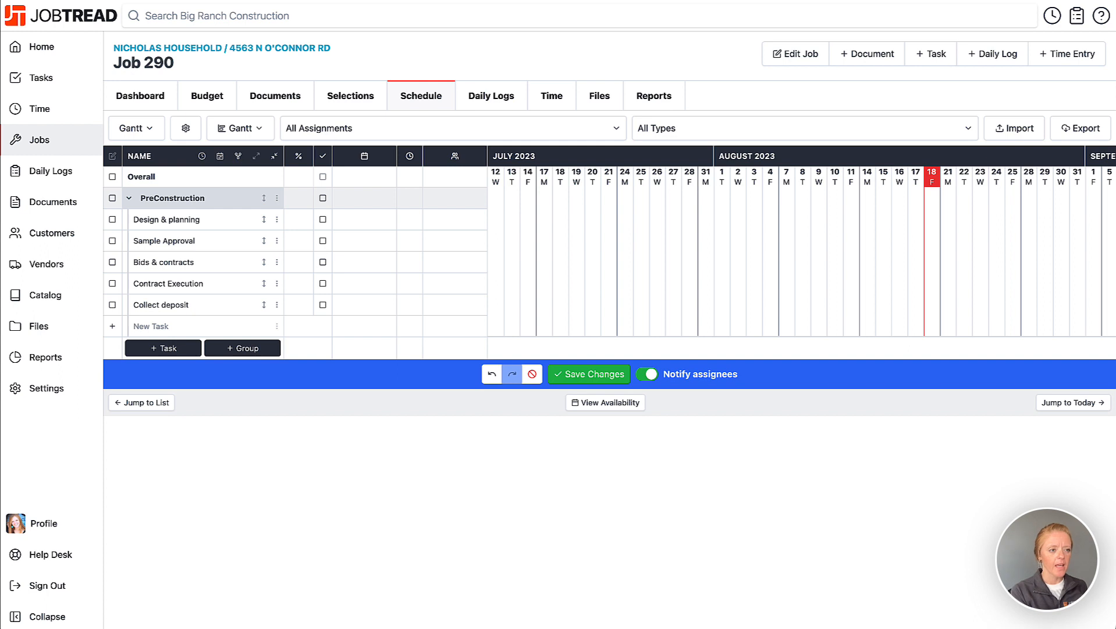
pyautogui.write('Obt')
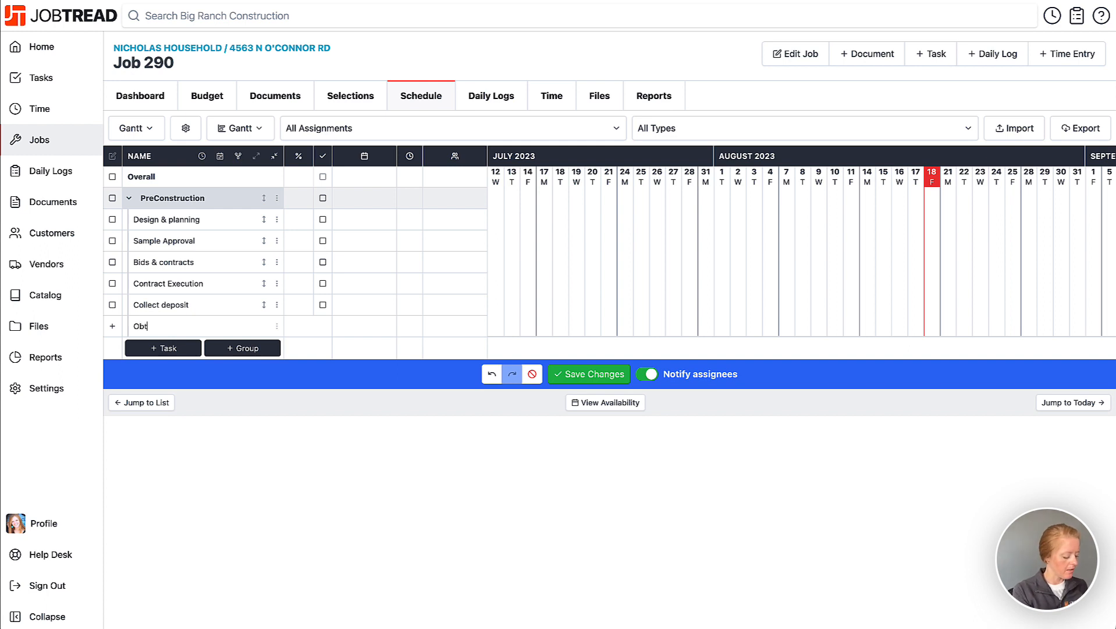
pyautogui.write('ain permits')
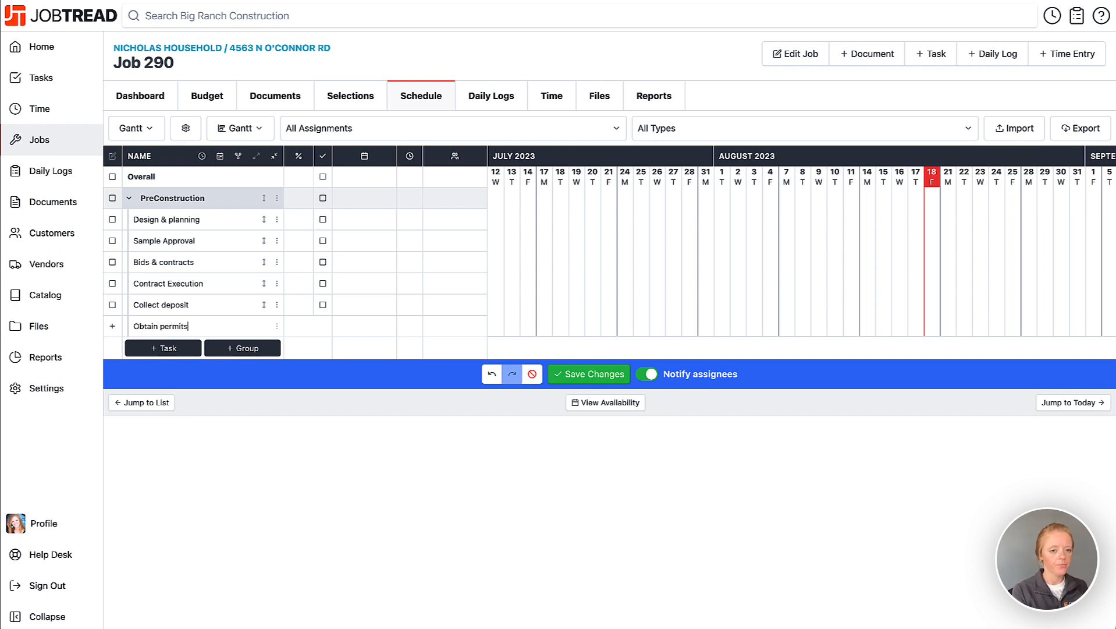
pyautogui.press('Return')
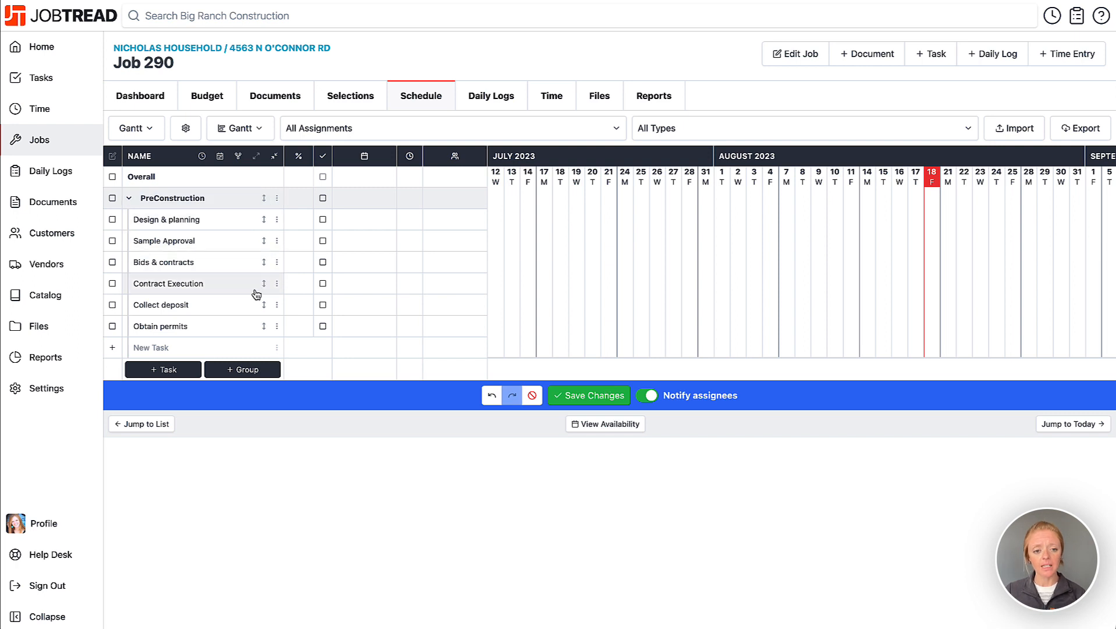
# Turn off assignee notifications and save the schedule changes.
pyautogui.click(653, 398)
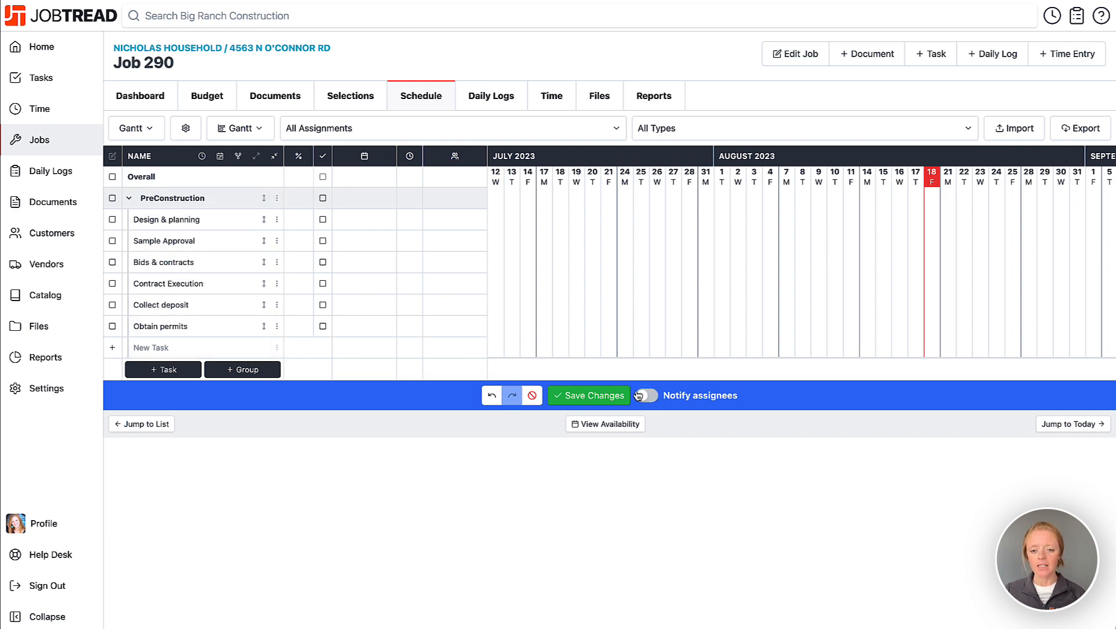
pyautogui.click(648, 399)
pyautogui.click(649, 400)
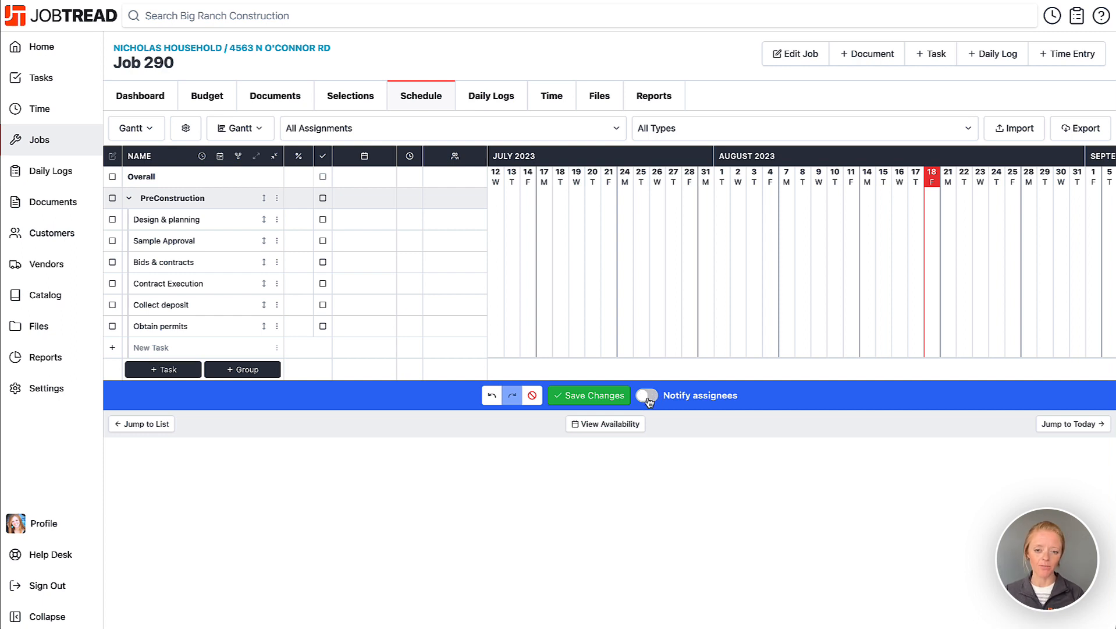
pyautogui.click(573, 399)
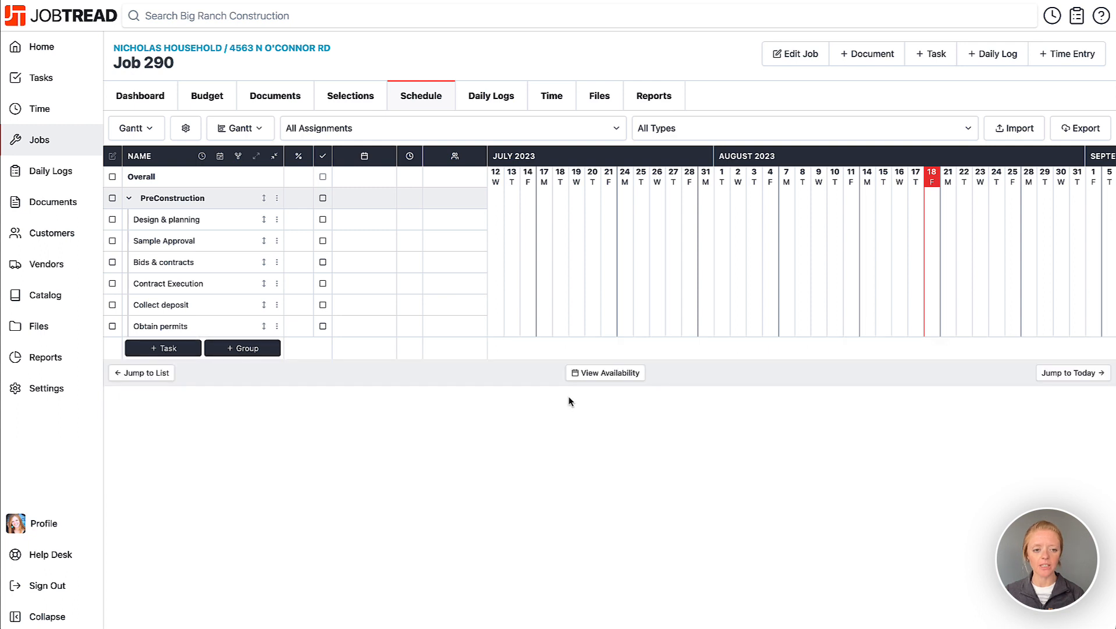
# Open the Design & planning task's details and bring up the management list of task types from its Task Type choices.
pyautogui.click(221, 225)
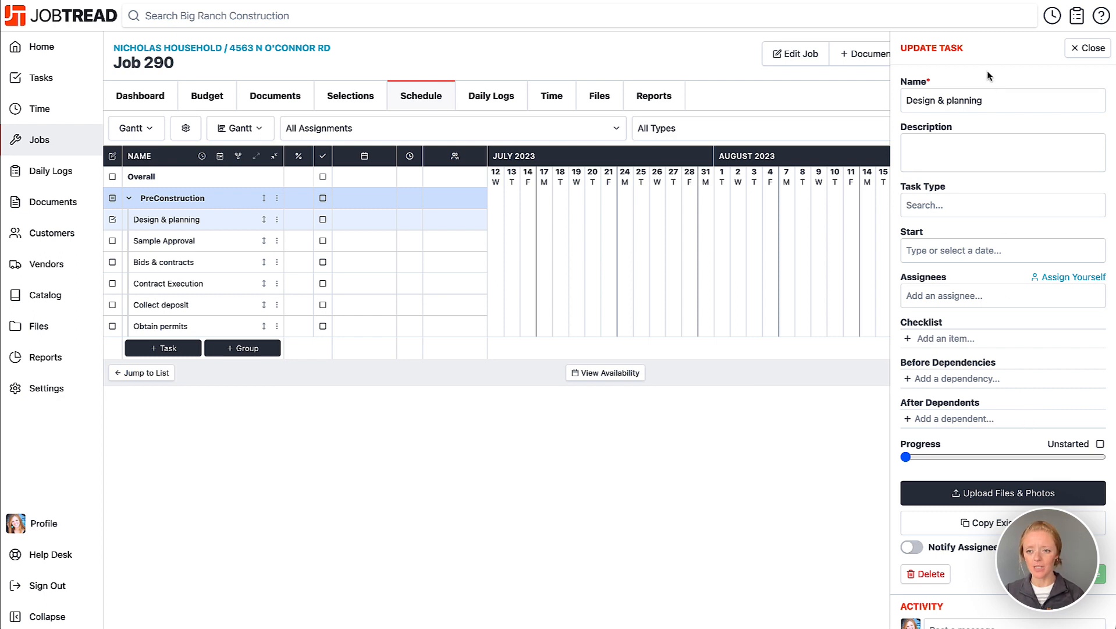
pyautogui.click(990, 149)
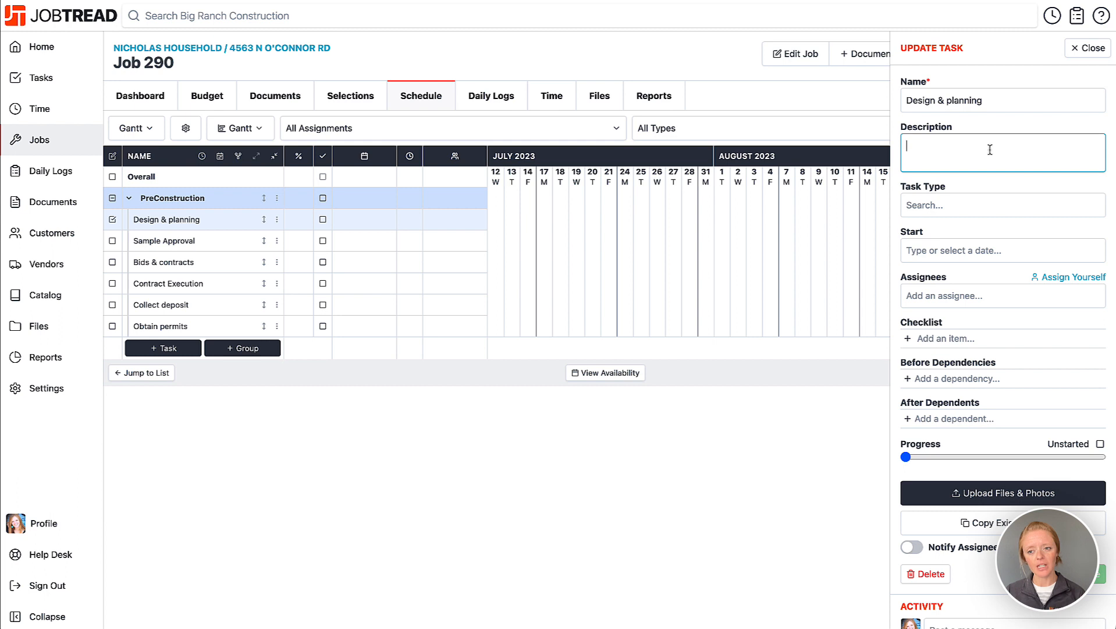
pyautogui.click(971, 206)
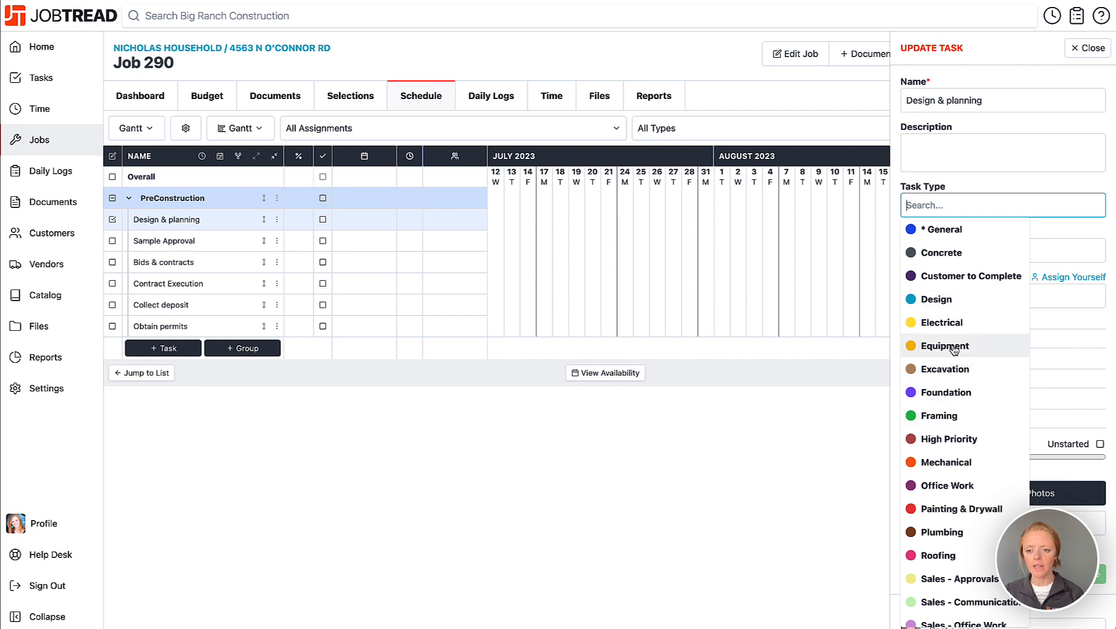
pyautogui.scroll(-1, 954, 338)
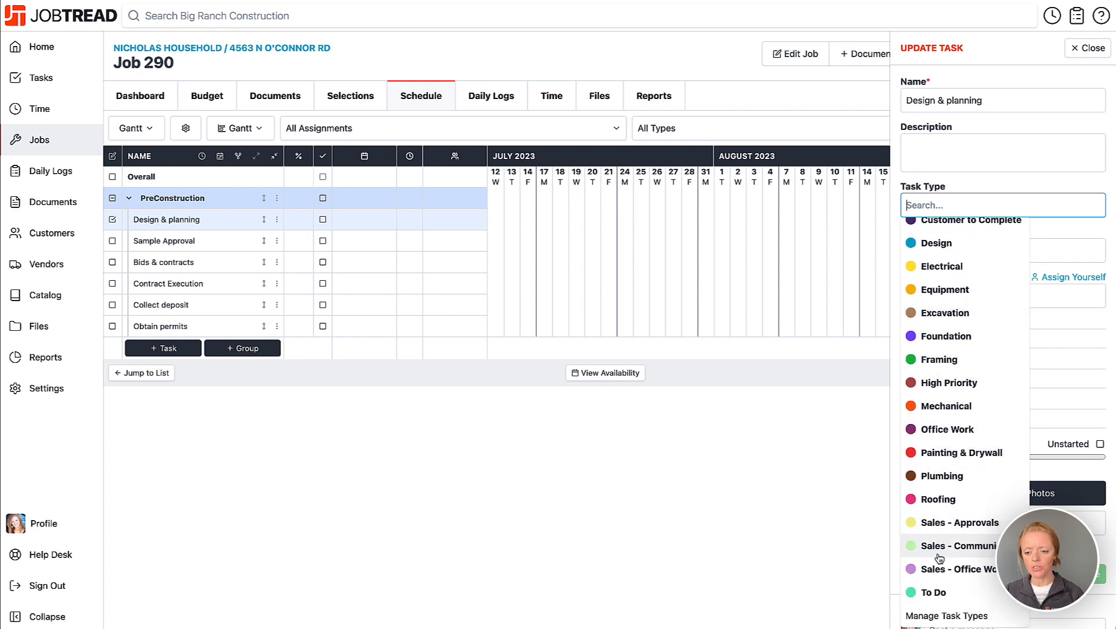
pyautogui.click(946, 616)
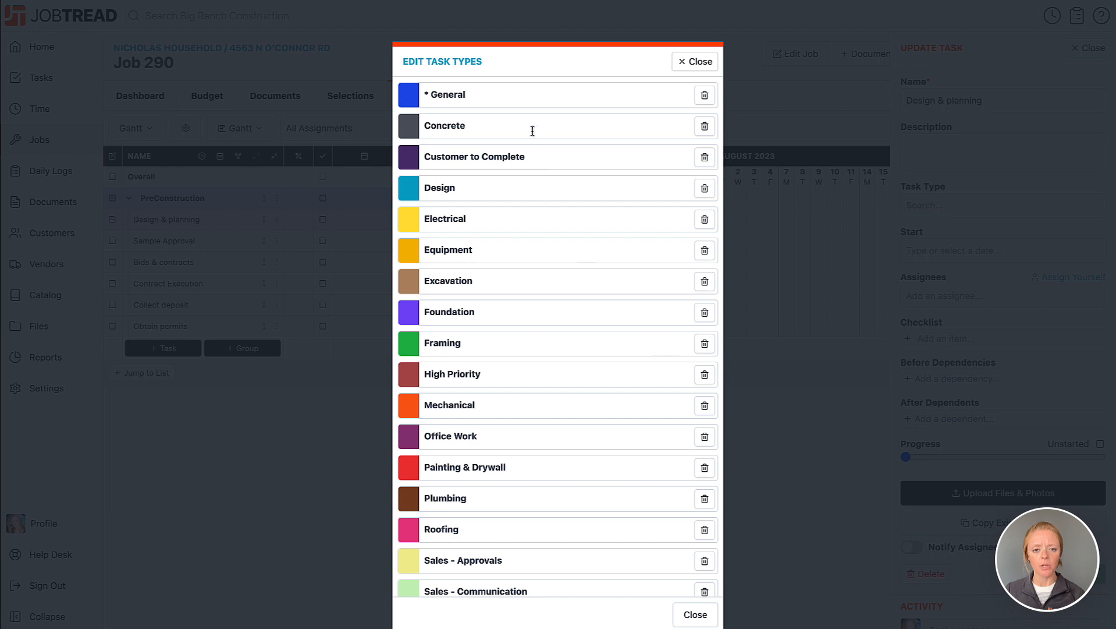
# Examine the editable name and colour settings of the Design task type without changing them.
pyautogui.click(530, 158)
pyautogui.click(600, 192)
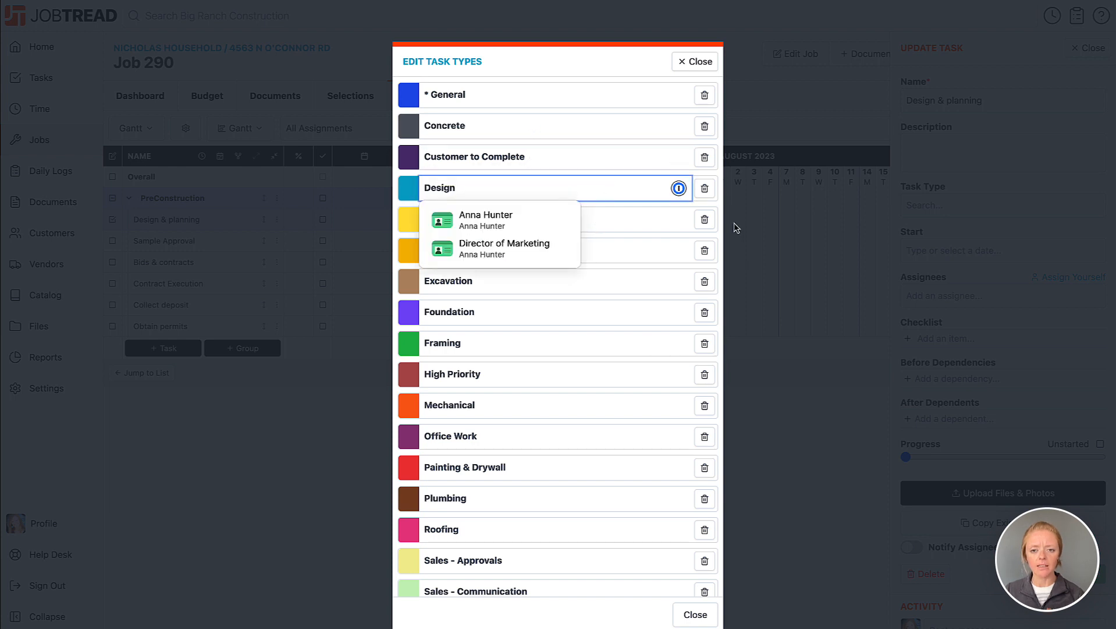
pyautogui.click(652, 67)
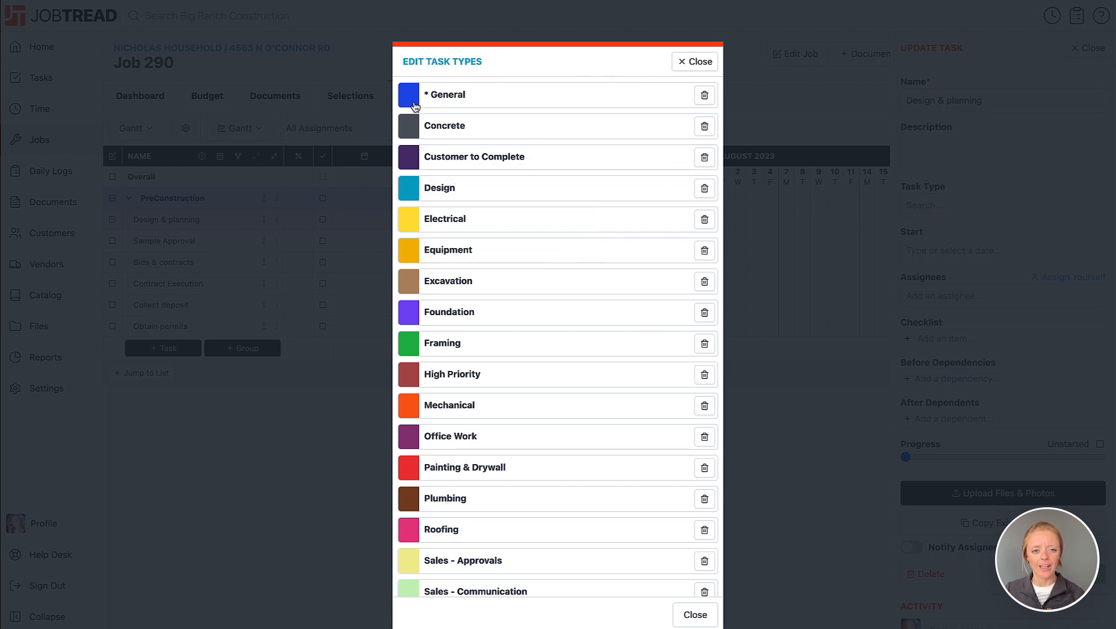
pyautogui.click(409, 187)
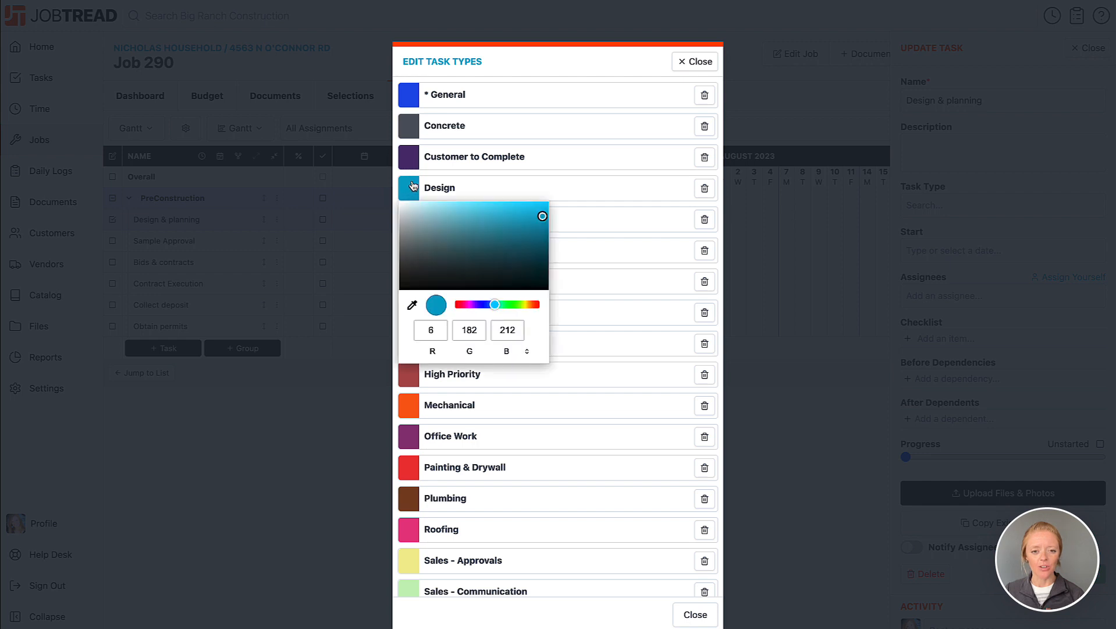
pyautogui.click(411, 161)
pyautogui.click(557, 60)
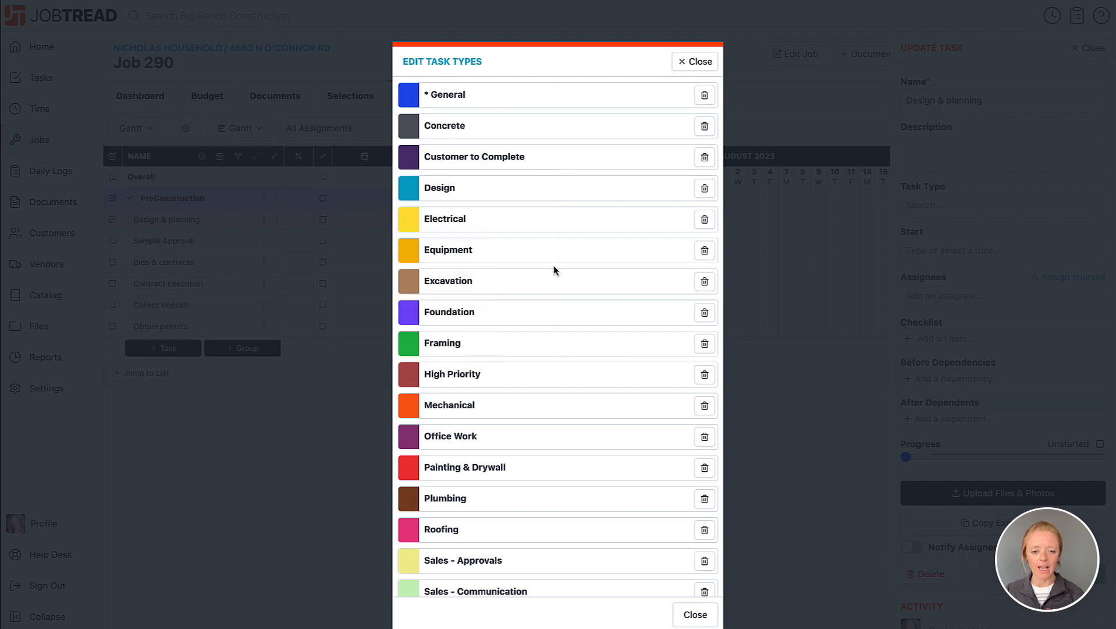
# Look through the rest of the task types, including the row for creating a new one, and close the list.
pyautogui.scroll(-2, 555, 266)
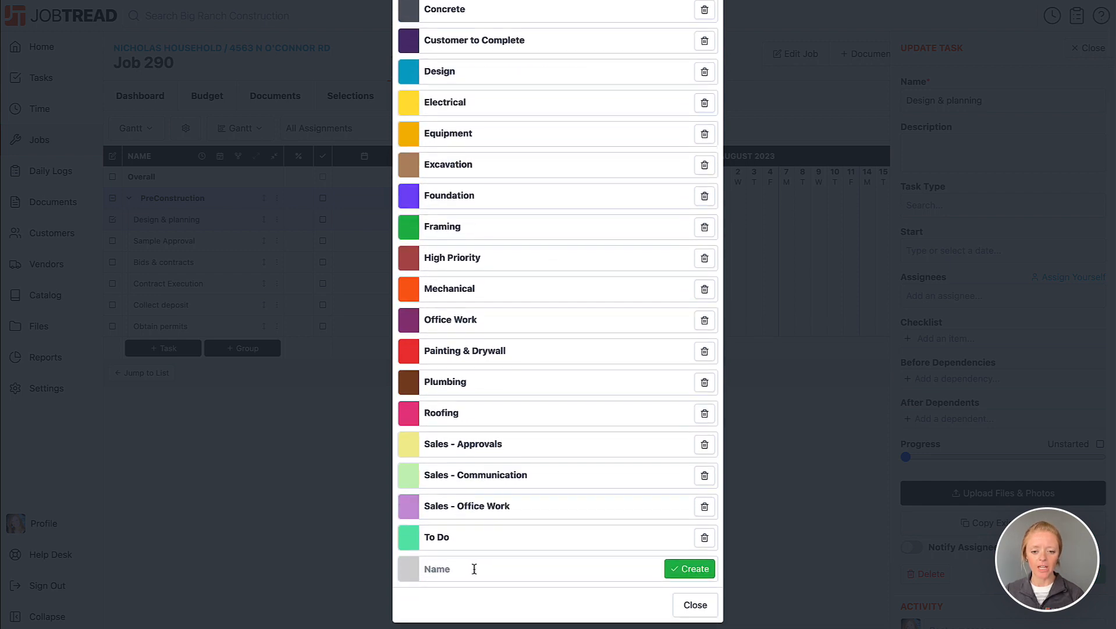
pyautogui.click(701, 608)
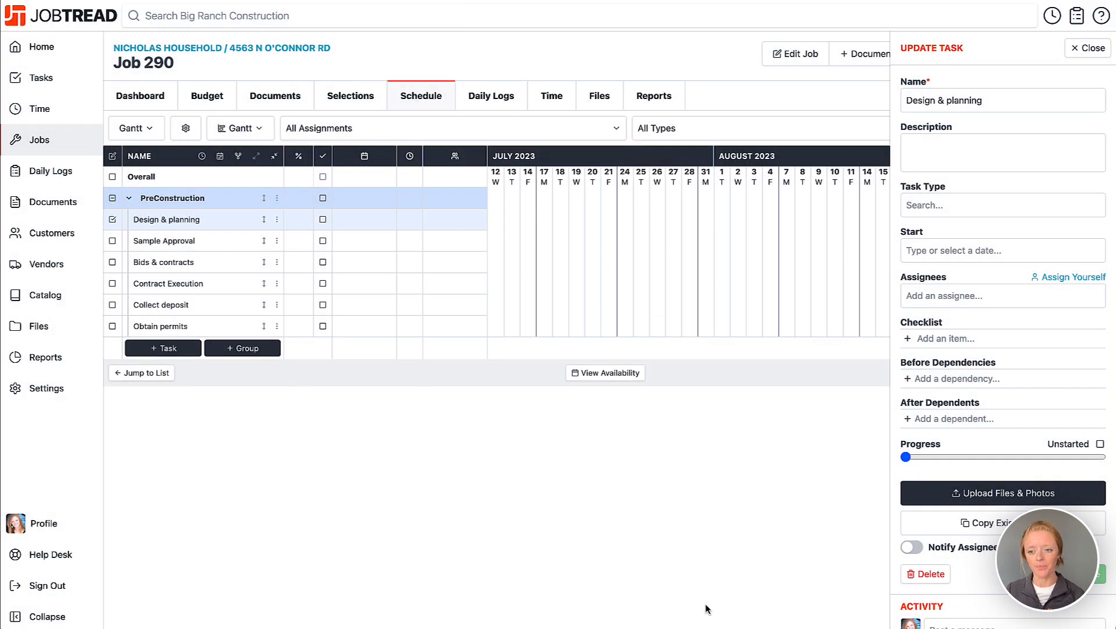
# Schedule the Design & planning task to start on Wed, Aug 23 and end on Wed, Sep 6.
pyautogui.click(938, 252)
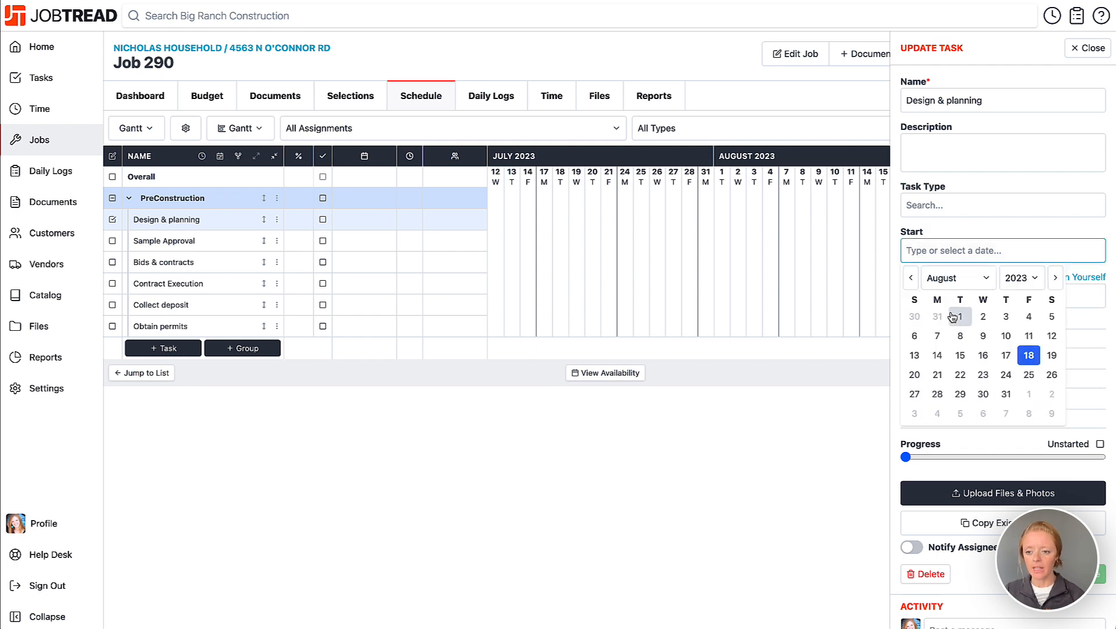
pyautogui.click(983, 374)
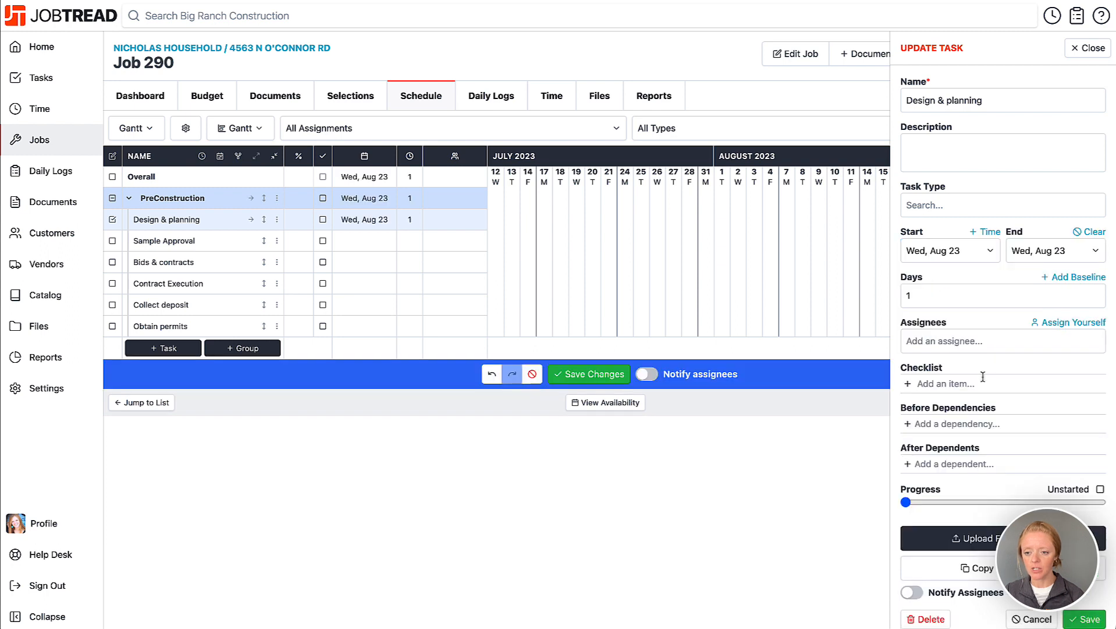
pyautogui.click(1056, 256)
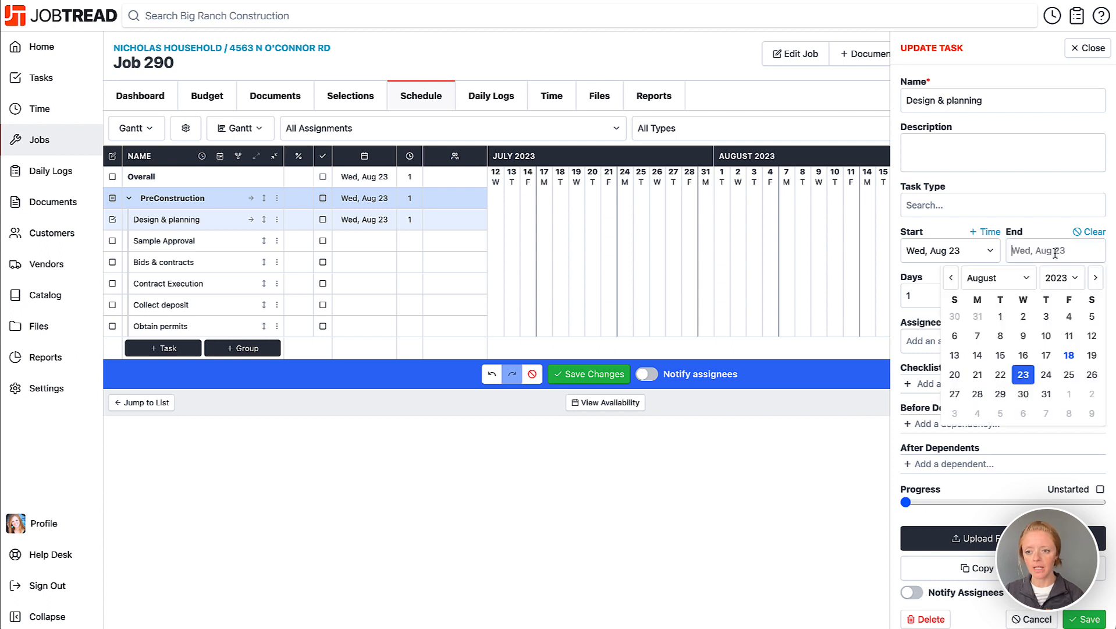
pyautogui.click(1024, 414)
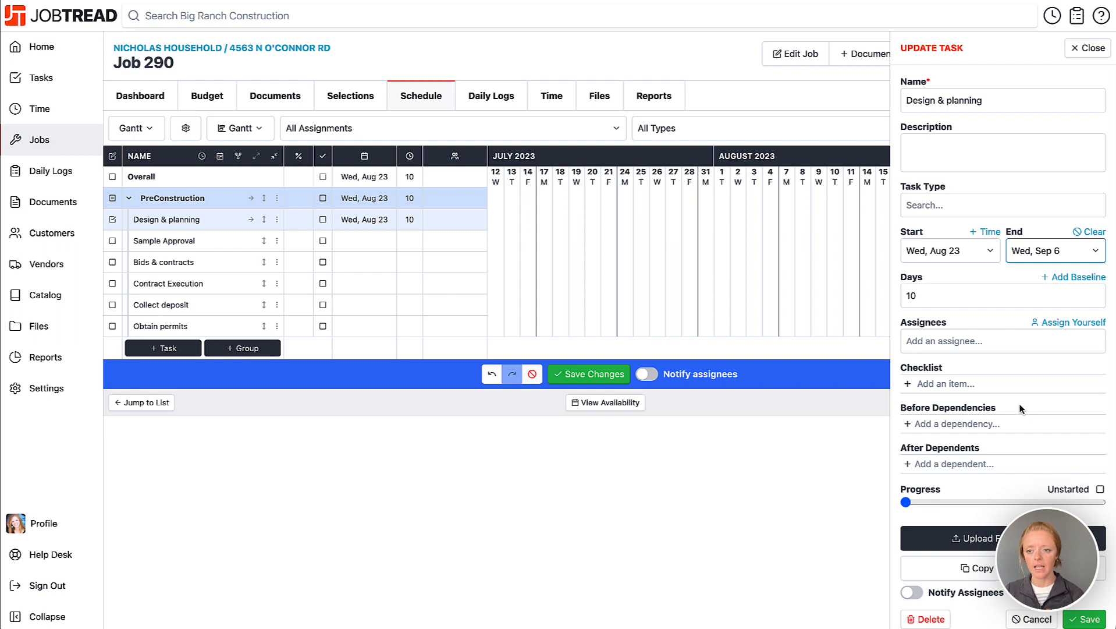
pyautogui.hscroll(5, 834, 301)
pyautogui.hscroll(3, 834, 302)
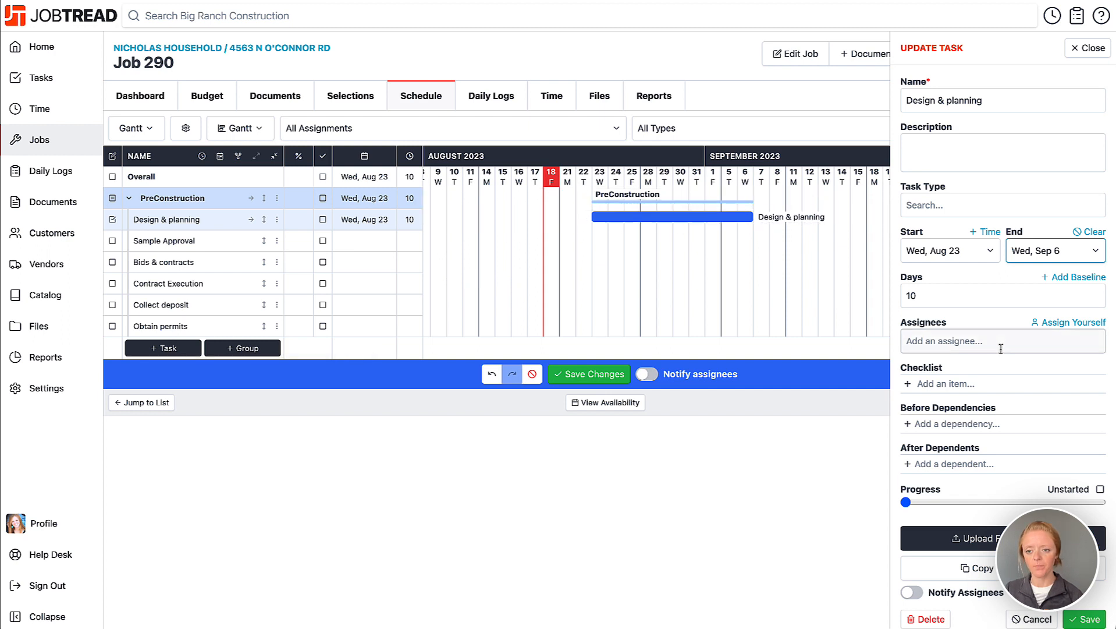
# Set the Design & planning task's type to Design and add a baseline to the task.
pyautogui.click(985, 206)
pyautogui.scroll(2, 964, 348)
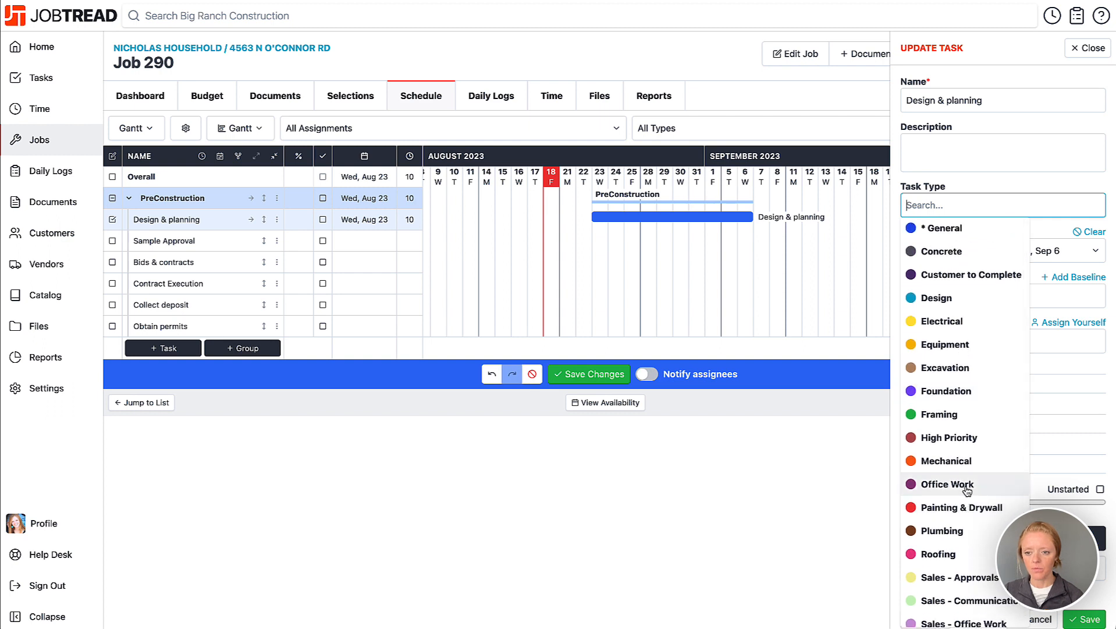
pyautogui.click(954, 298)
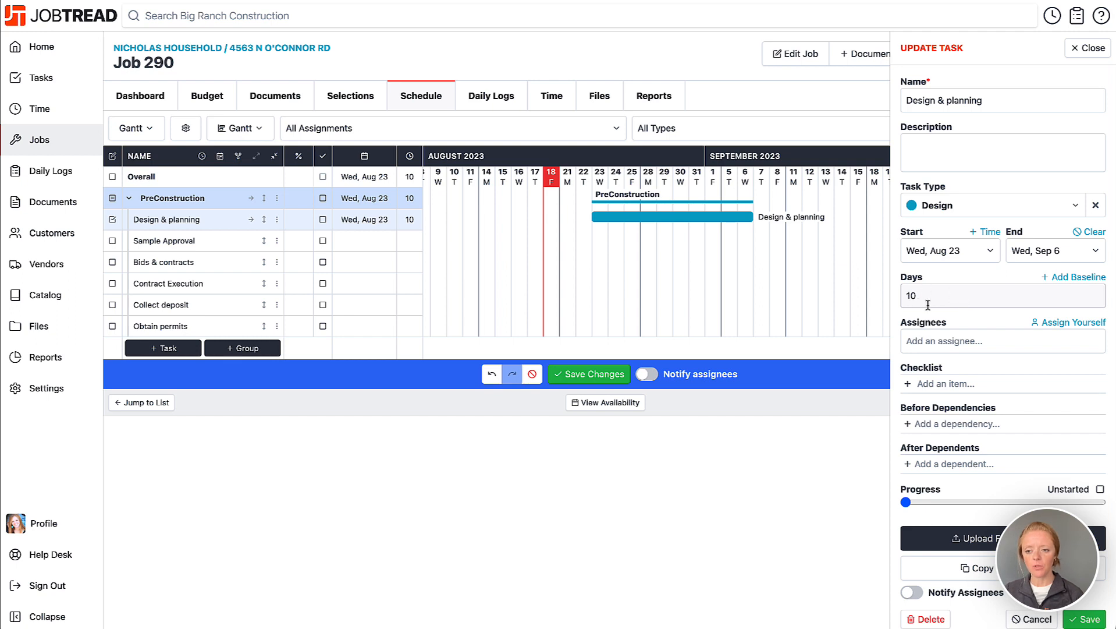
pyautogui.click(1068, 278)
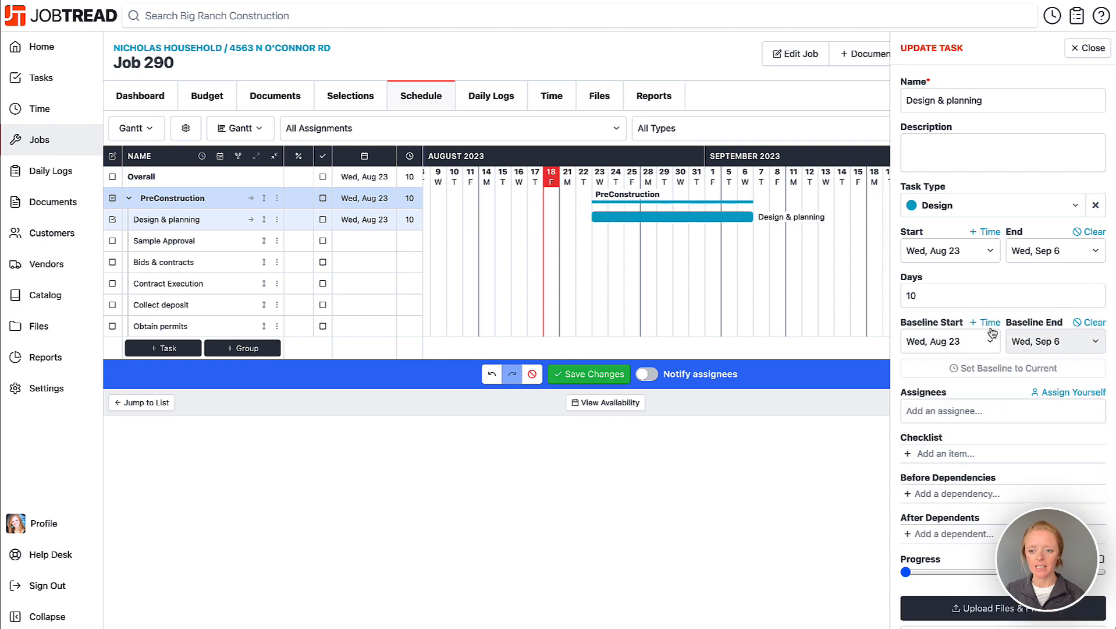
# Assign an internal Admin user, yourself and a second internal Admin user to the Design & planning task.
pyautogui.scroll(-3, 989, 417)
pyautogui.scroll(-3, 990, 418)
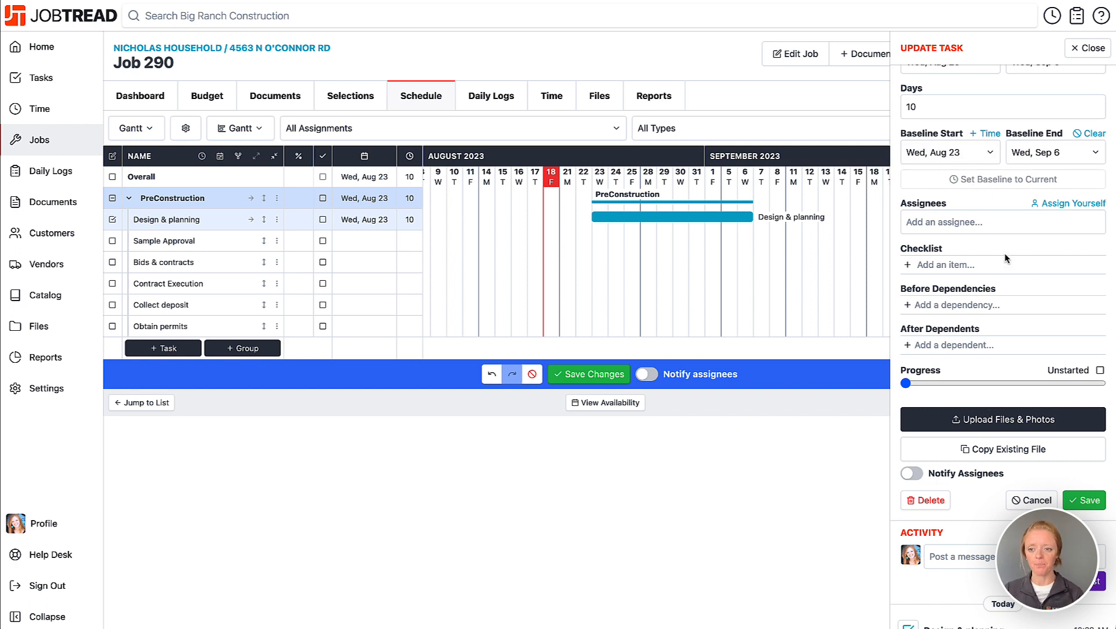
pyautogui.click(971, 226)
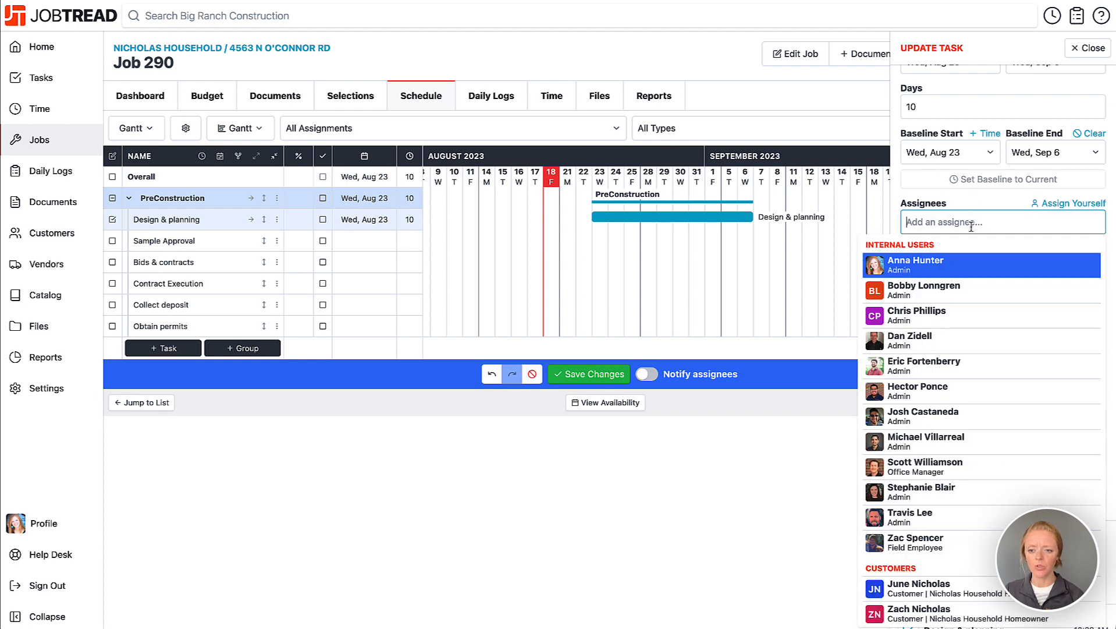
pyautogui.click(952, 319)
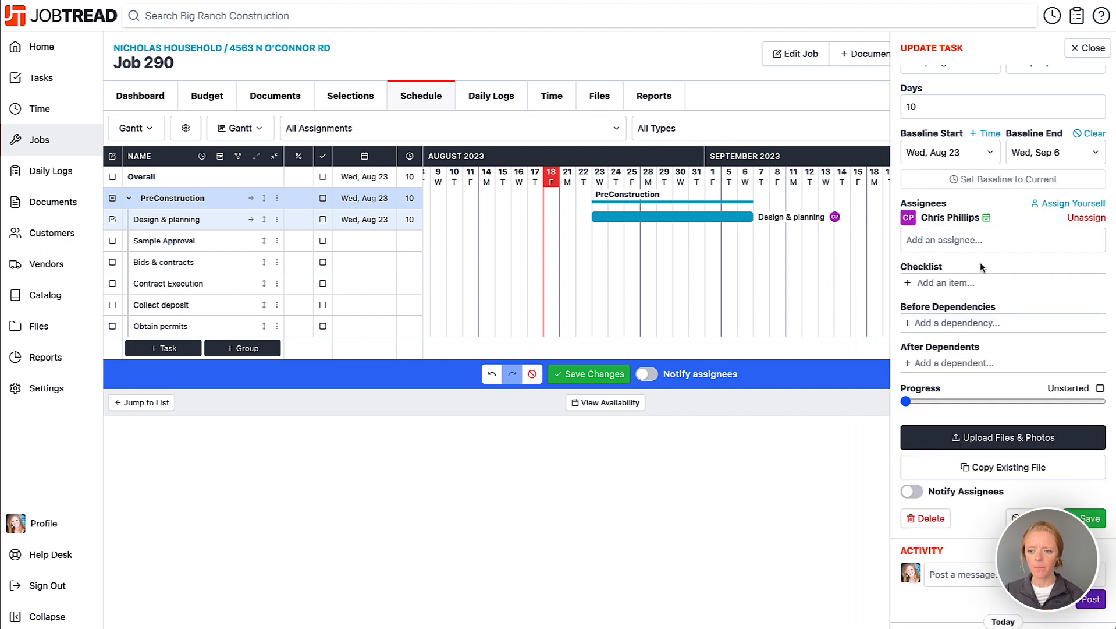
pyautogui.click(1052, 205)
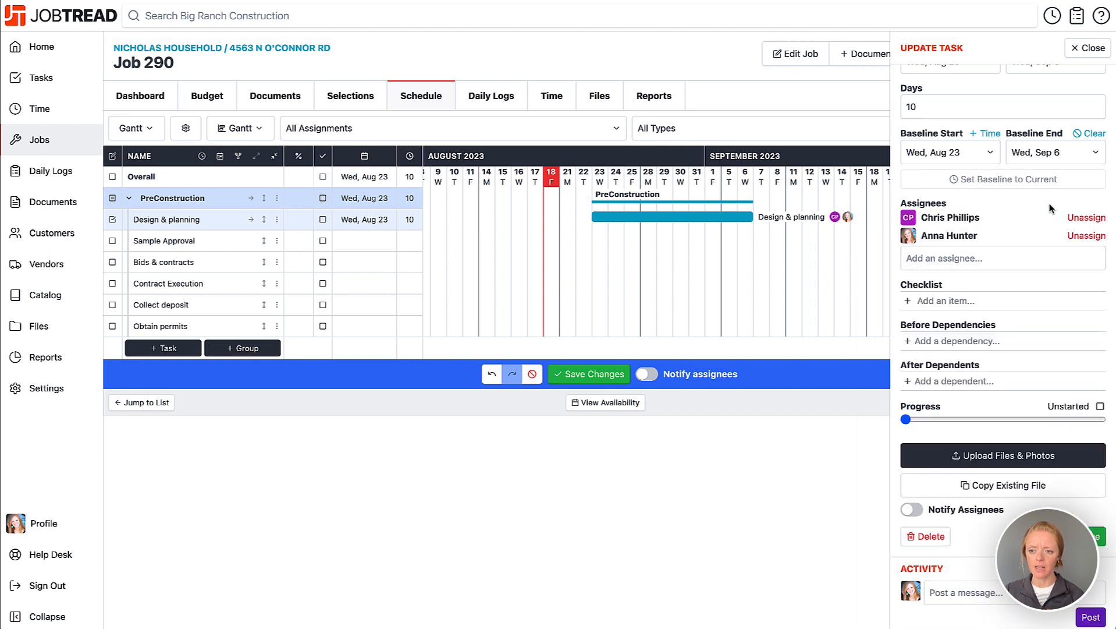
pyautogui.click(966, 260)
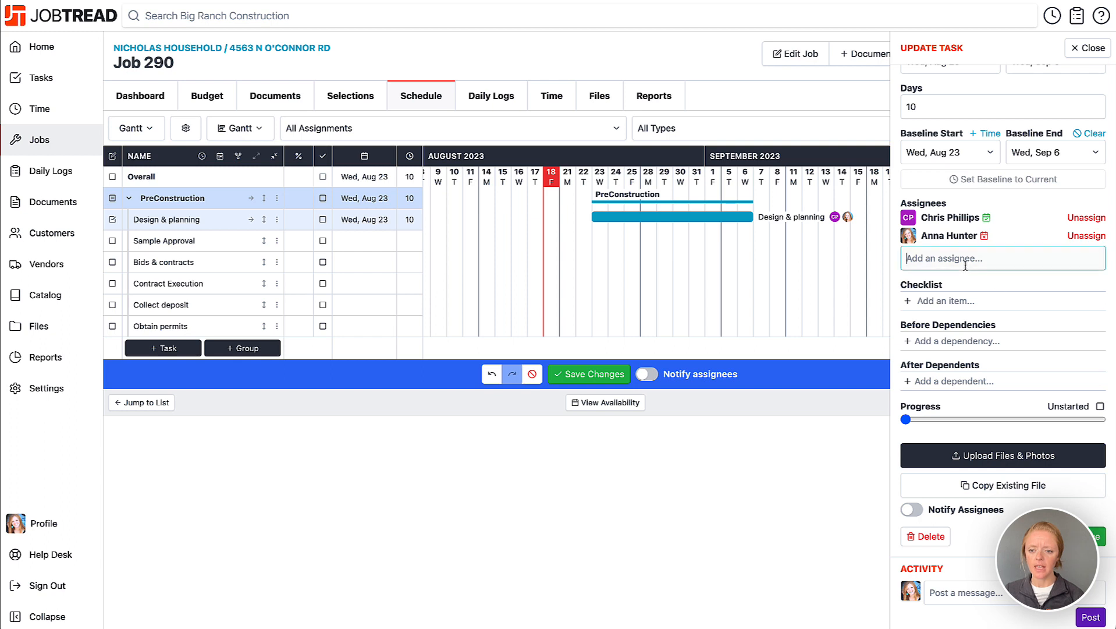
pyautogui.click(950, 407)
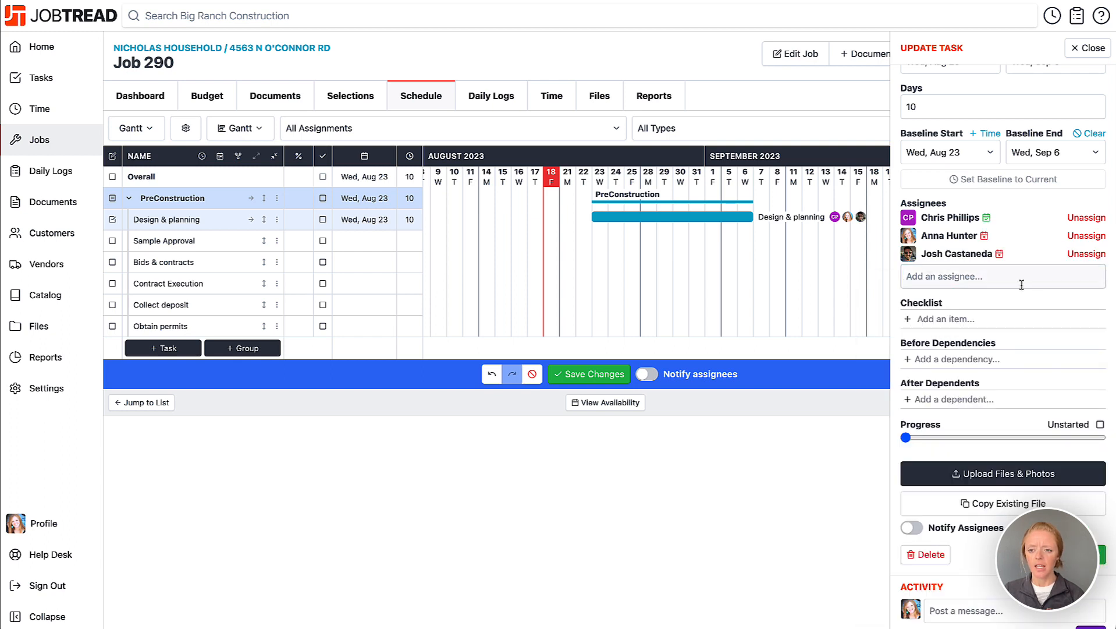
# Review the conflicting tasks of the third assignee and unassign that person from Design & planning.
pyautogui.moveTo(1000, 260)
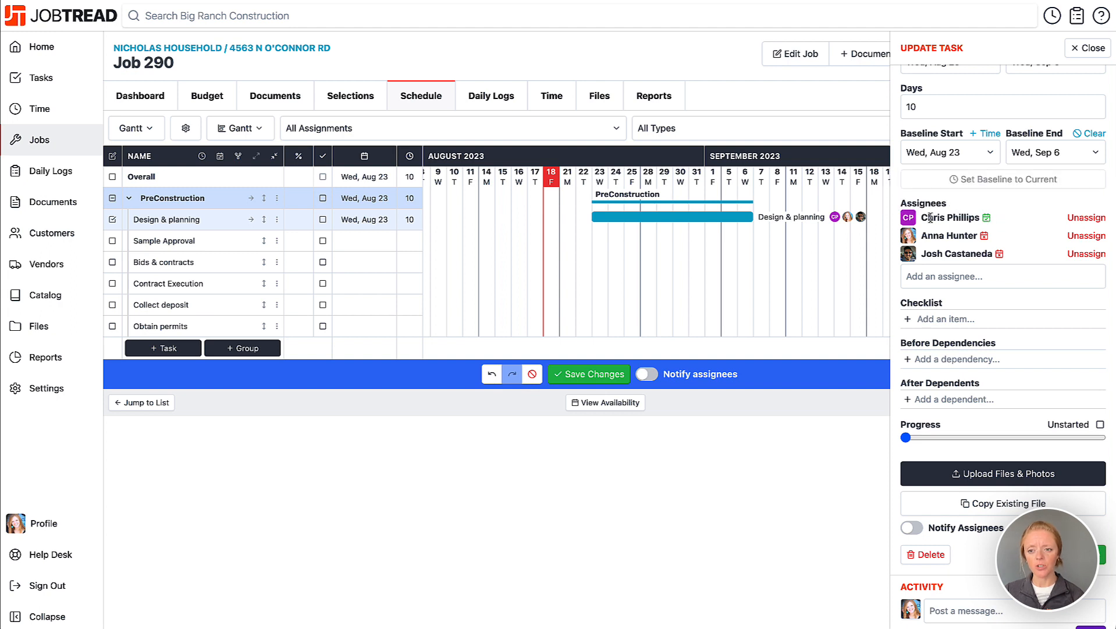
pyautogui.click(999, 256)
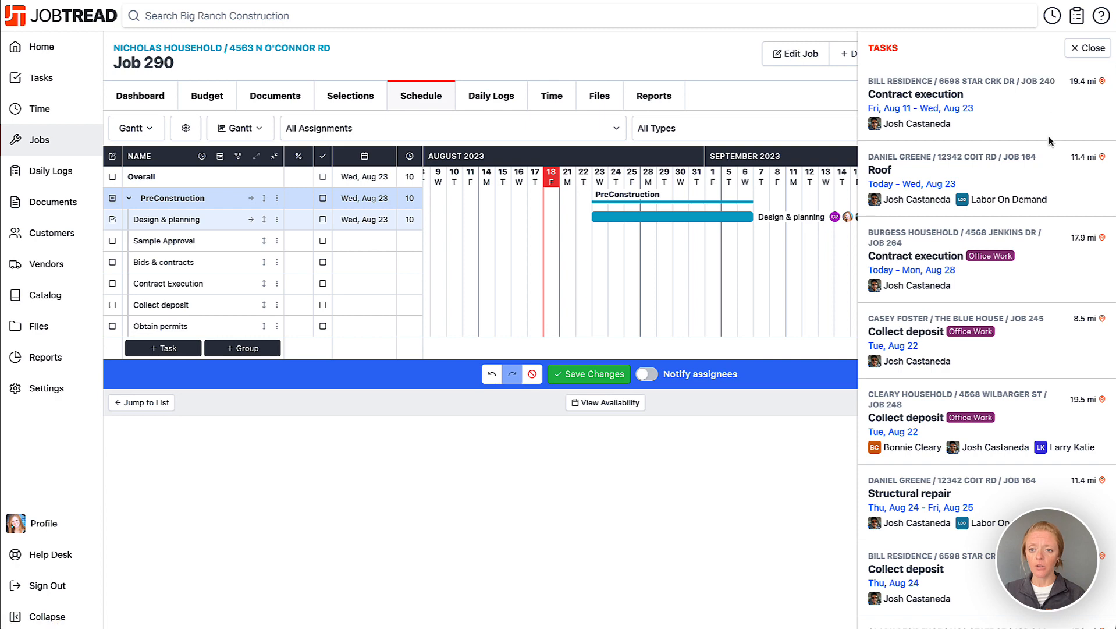
pyautogui.scroll(-5, 1030, 361)
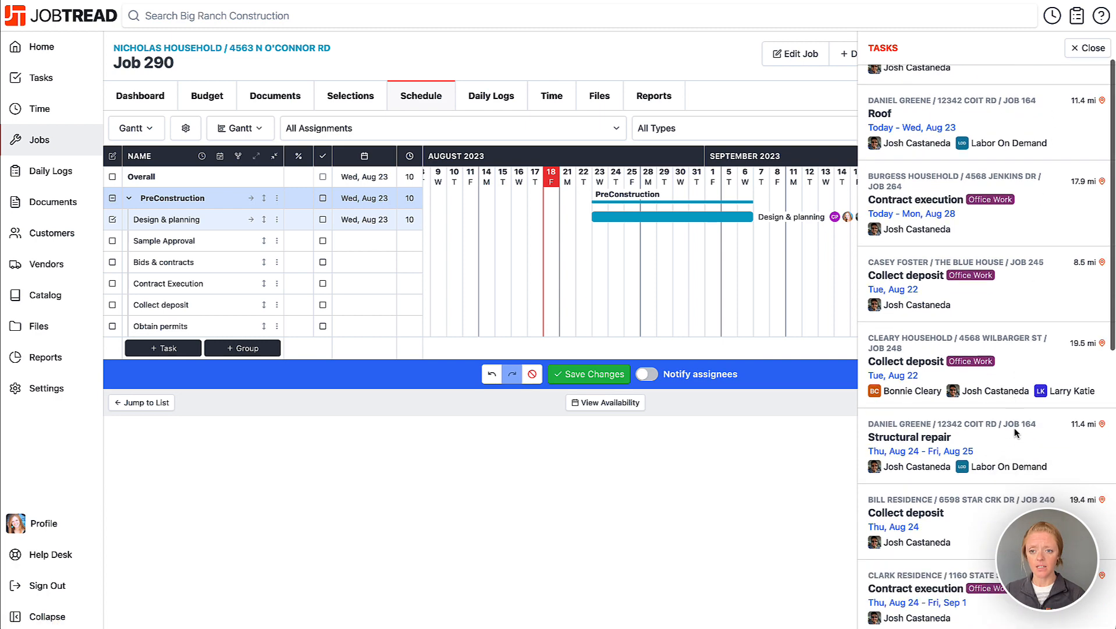
pyautogui.scroll(-4, 1015, 431)
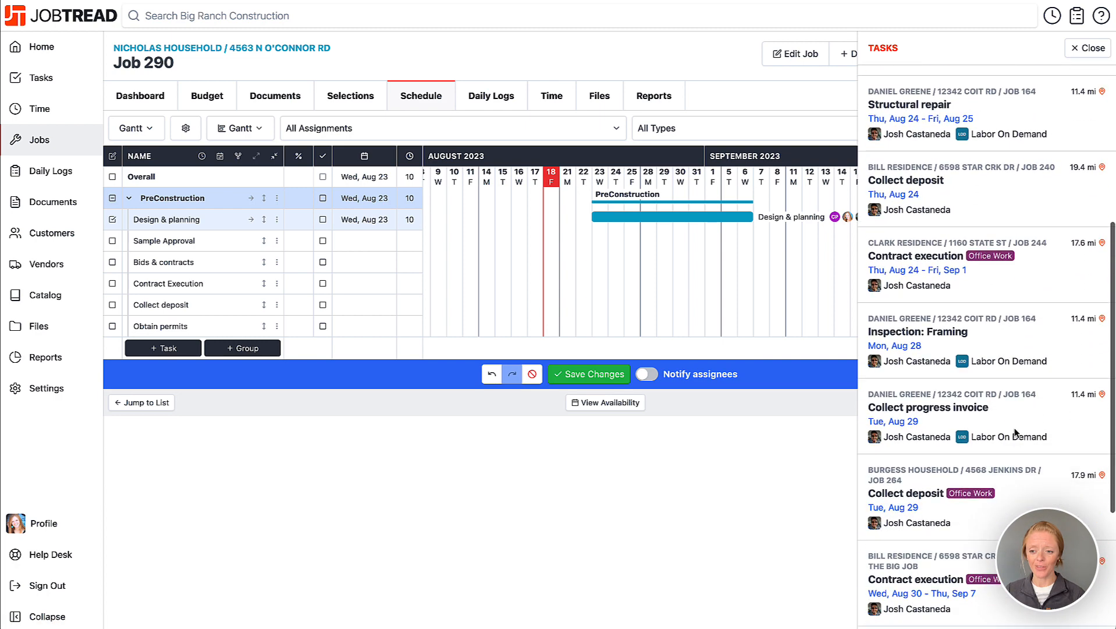
pyautogui.scroll(8, 1012, 408)
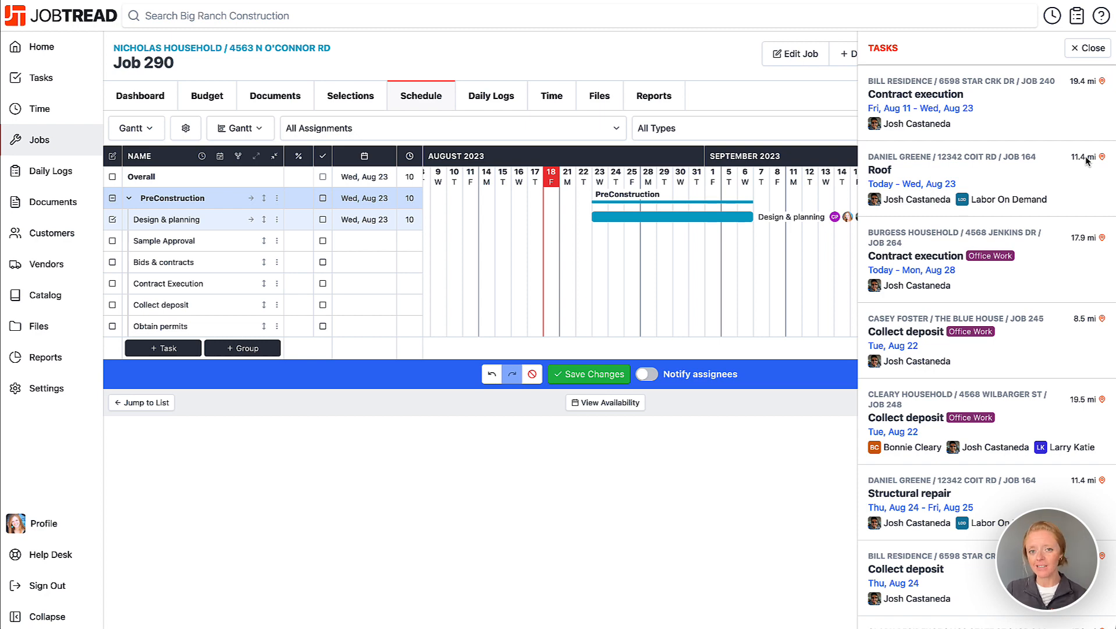
pyautogui.scroll(-4, 1051, 192)
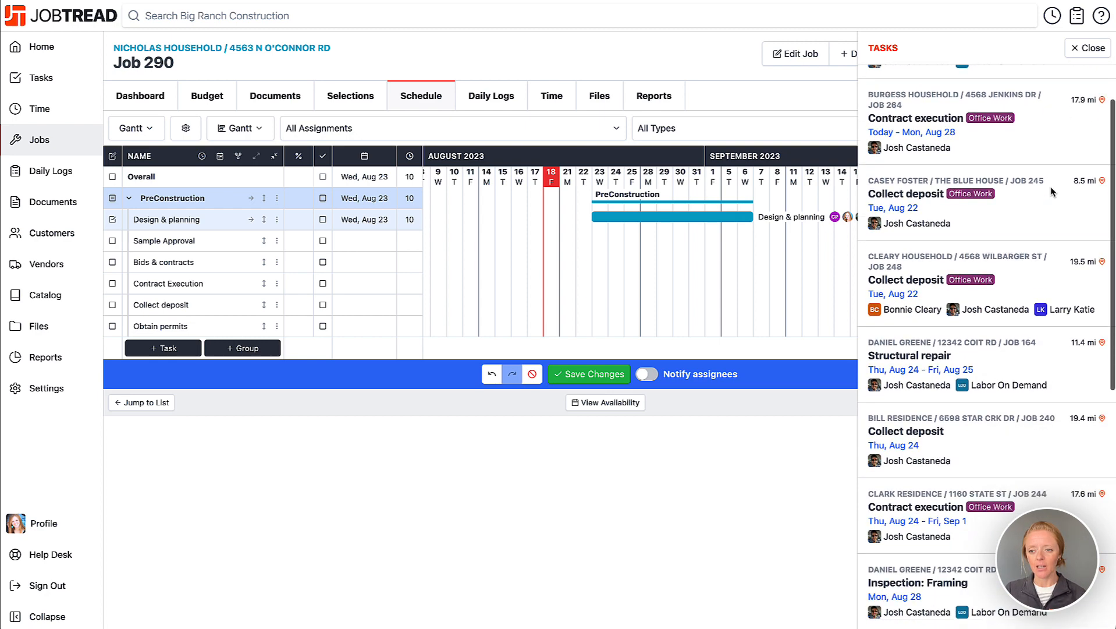
pyautogui.scroll(4, 1052, 192)
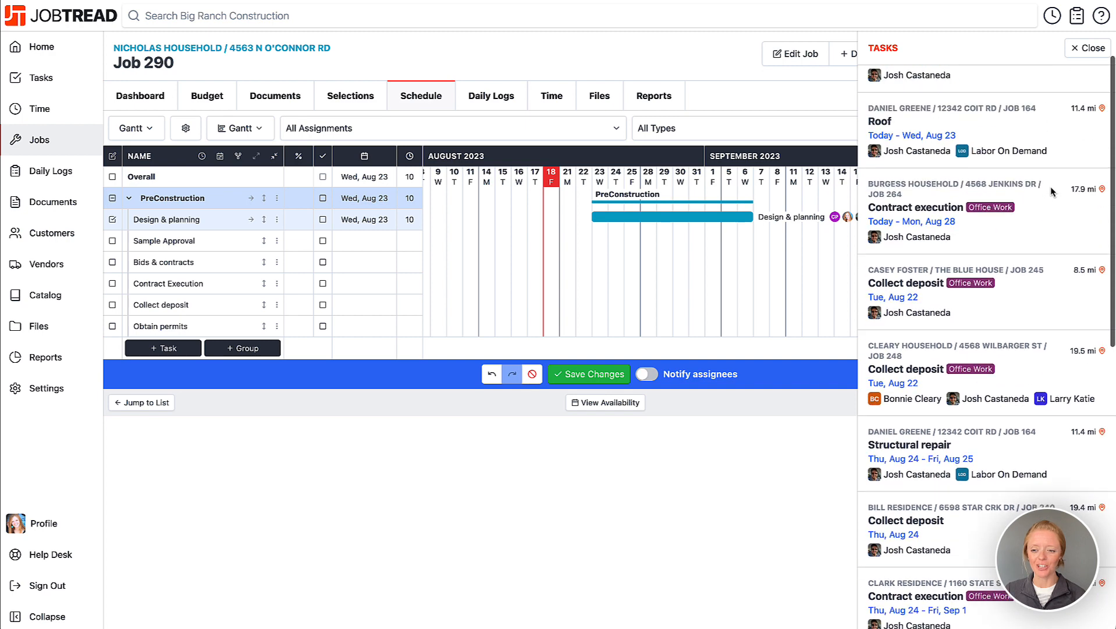
pyautogui.click(1081, 53)
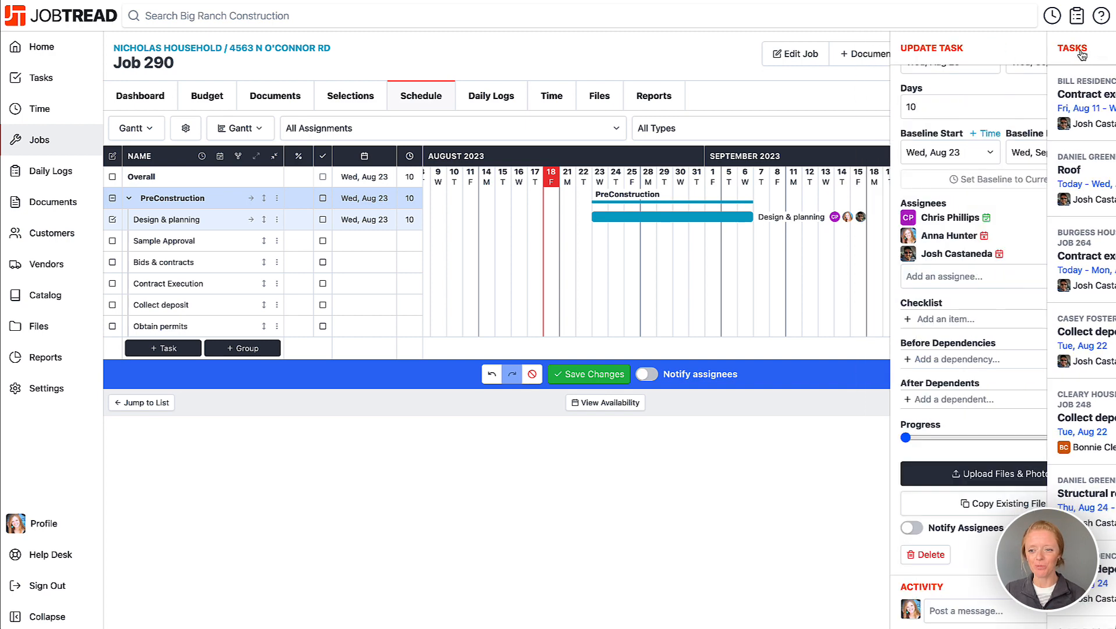
pyautogui.click(1087, 254)
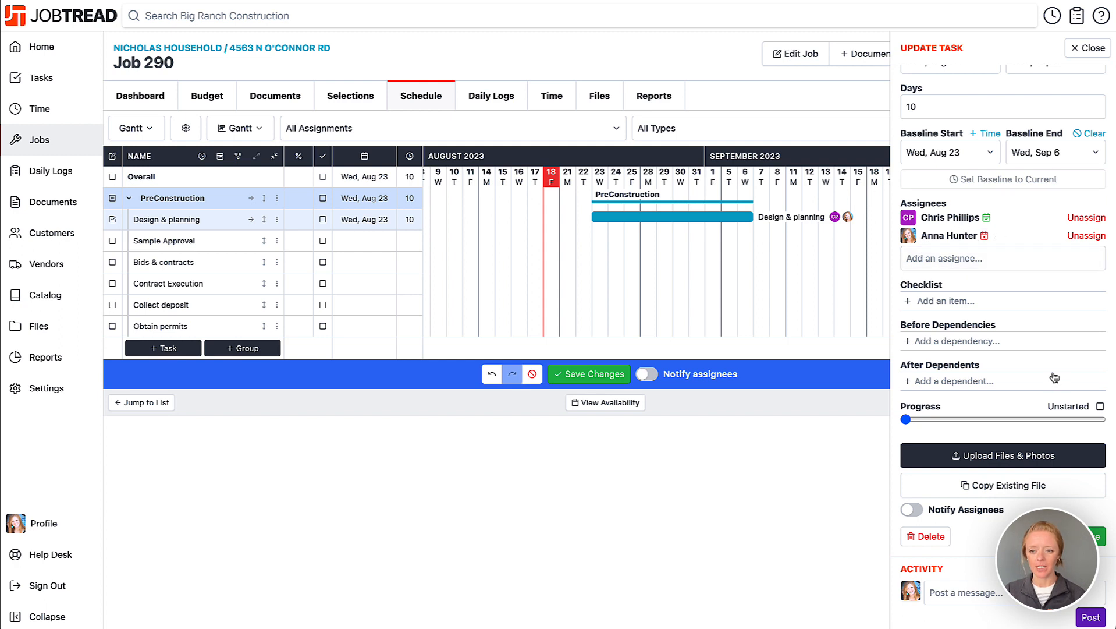
# Add the checklist items "Ask the customer for design inspiration" and "Schedule design meeting" to the Design & planning task.
pyautogui.click(937, 301)
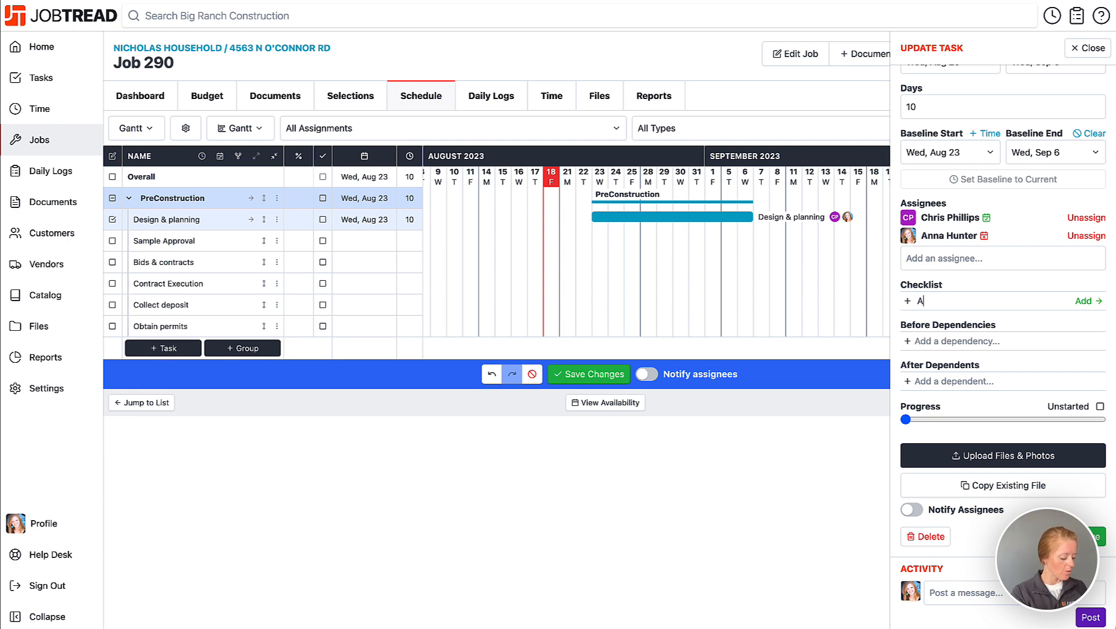
pyautogui.write('Ask the custom')
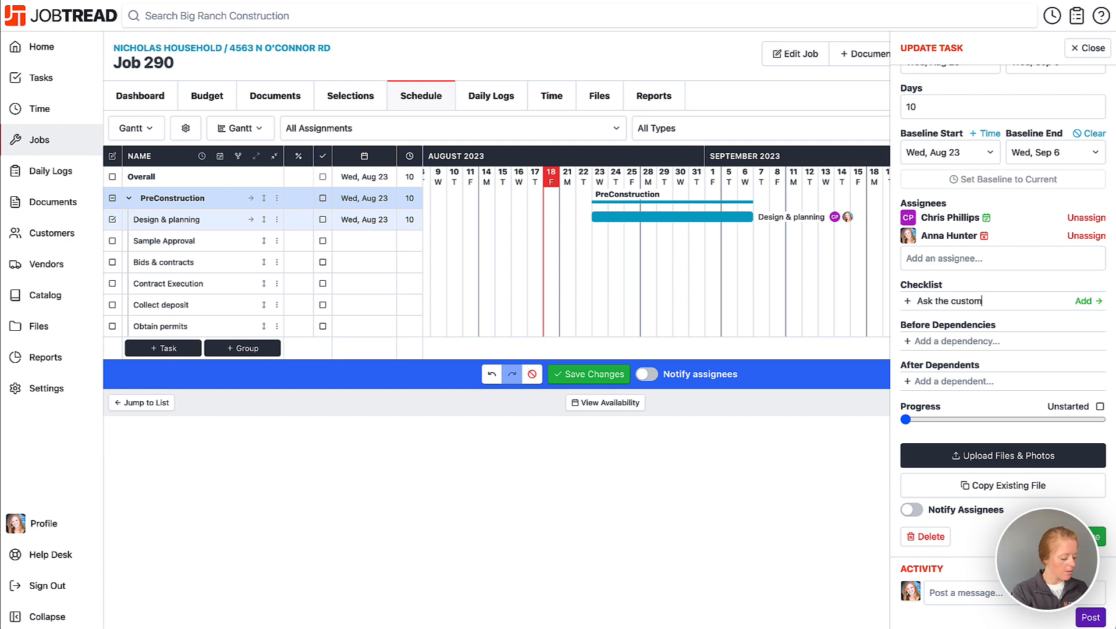
pyautogui.write('er for desi')
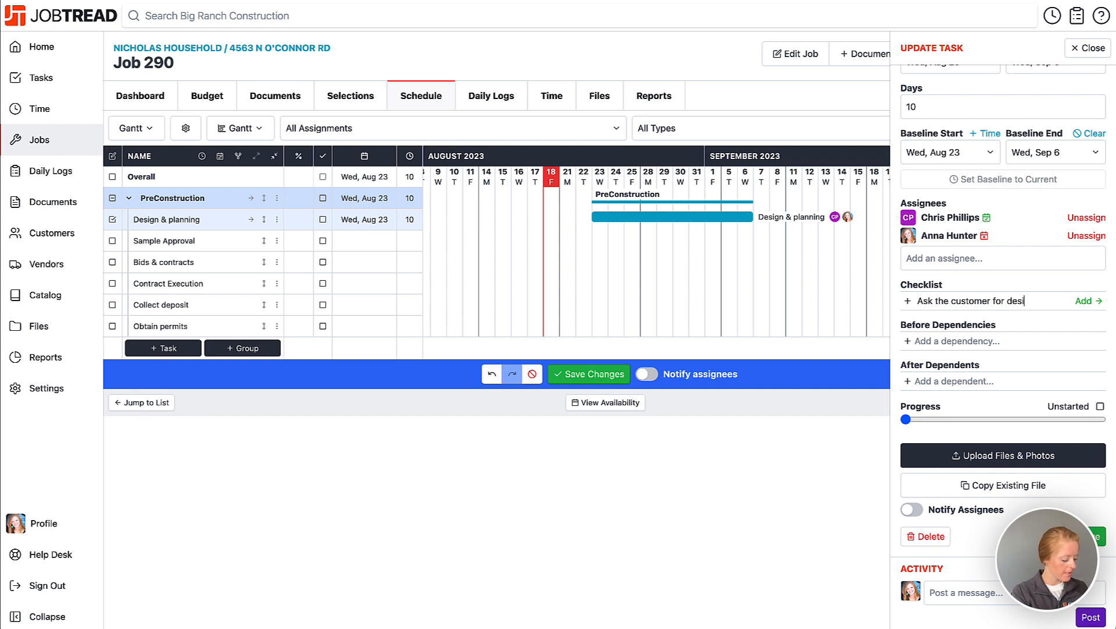
pyautogui.write('gn inspiration')
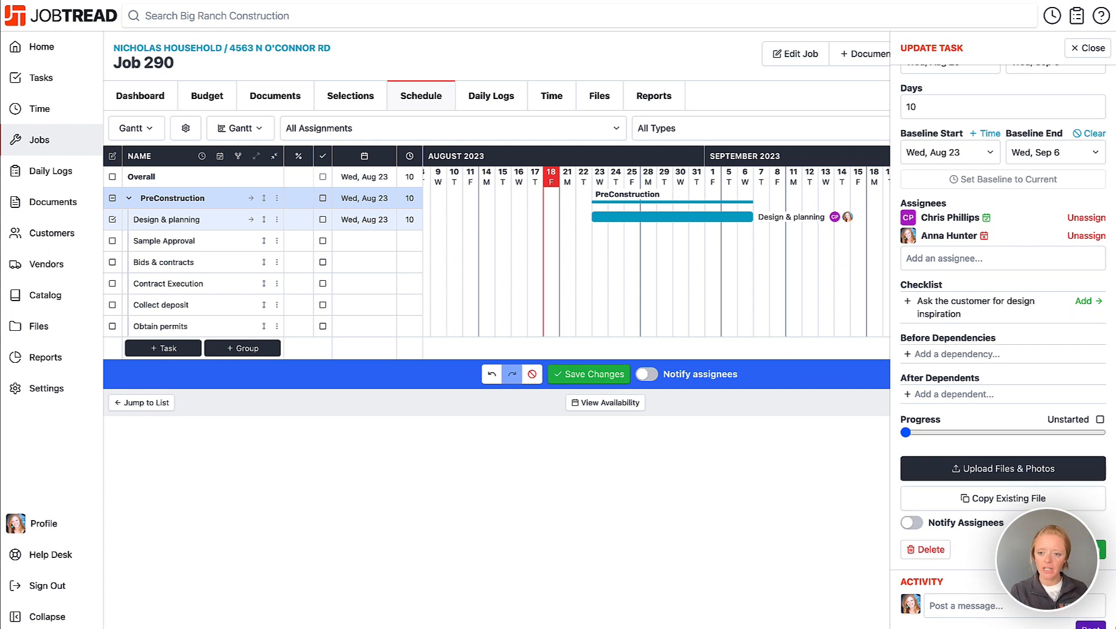
pyautogui.press('Return')
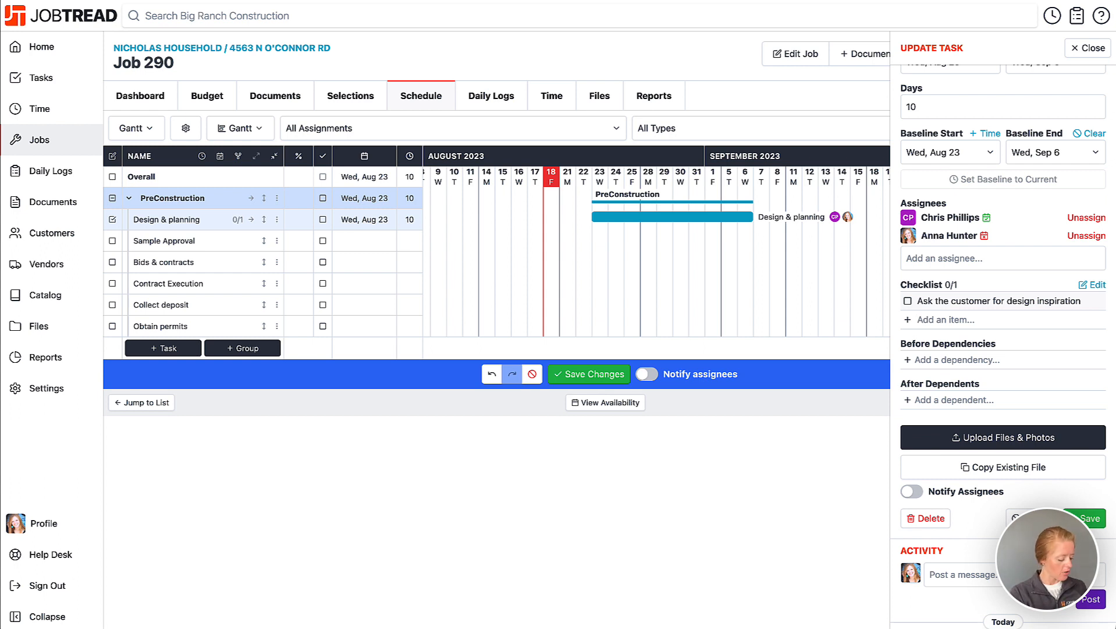
pyautogui.write('Schedule ')
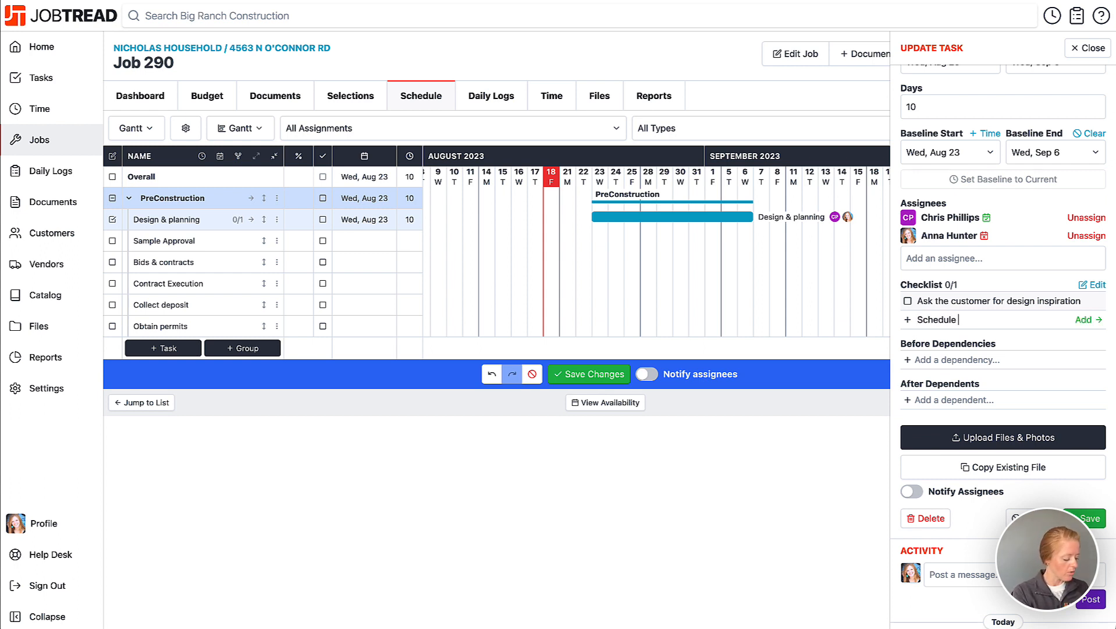
pyautogui.write('design me')
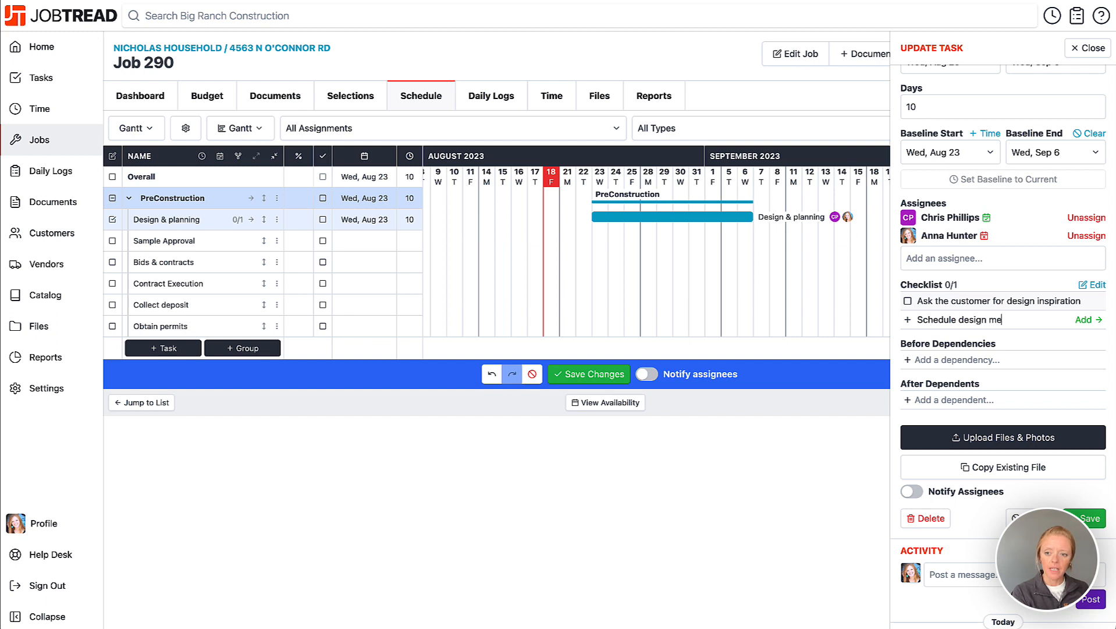
pyautogui.write('eting')
pyautogui.press('Return')
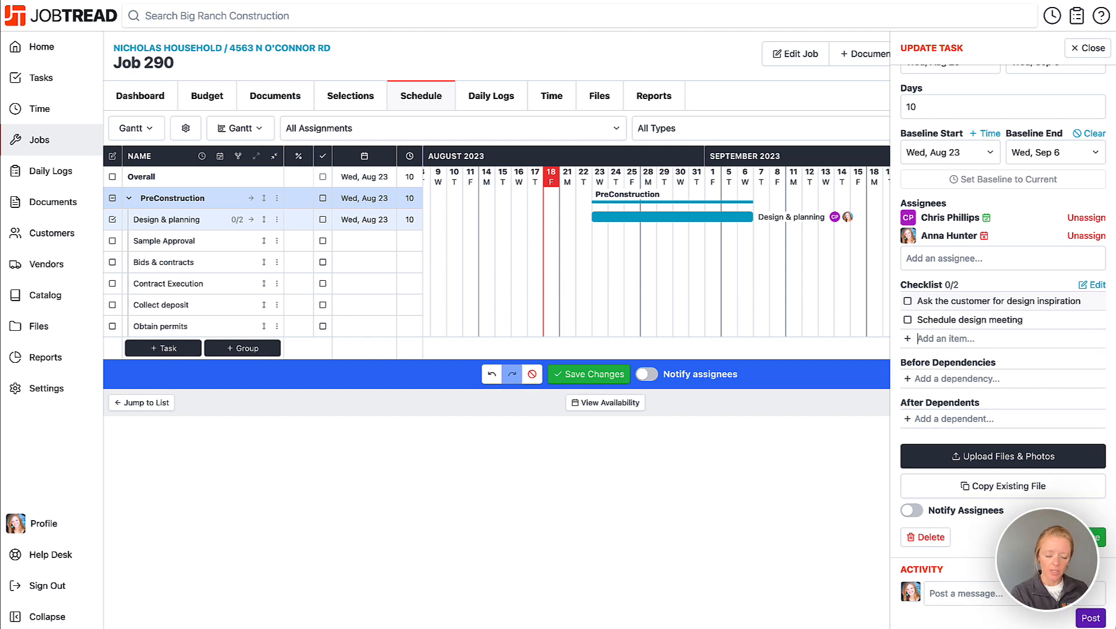
# Add the checklist items "Hold design meetings" and "Add design notes and plans to JobTread" to the Design & planning task.
pyautogui.write('Hold ')
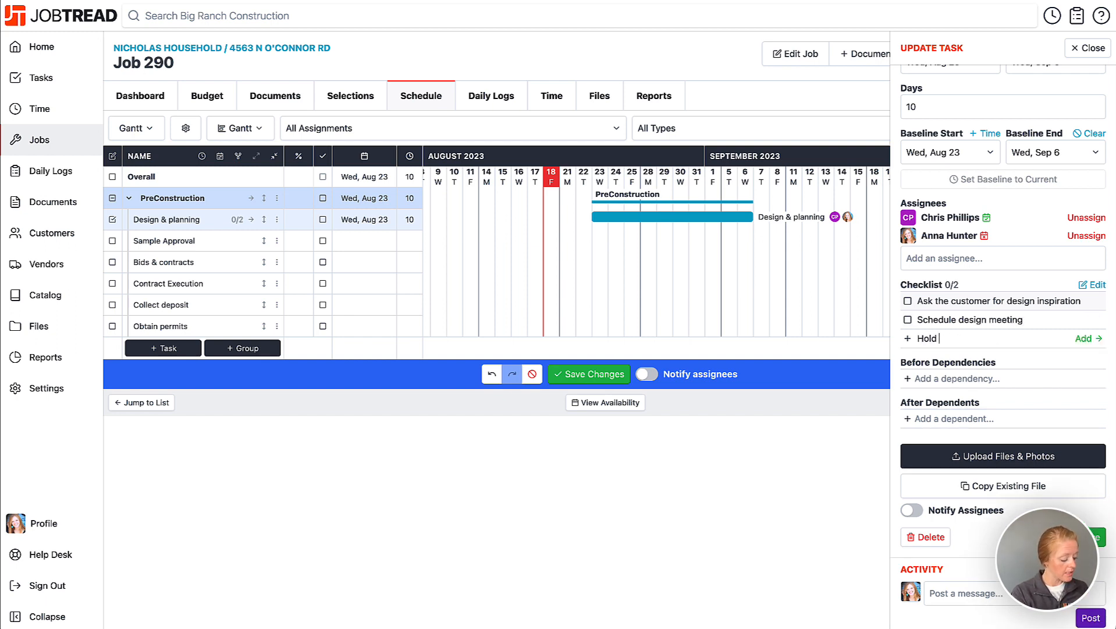
pyautogui.write('design meetings')
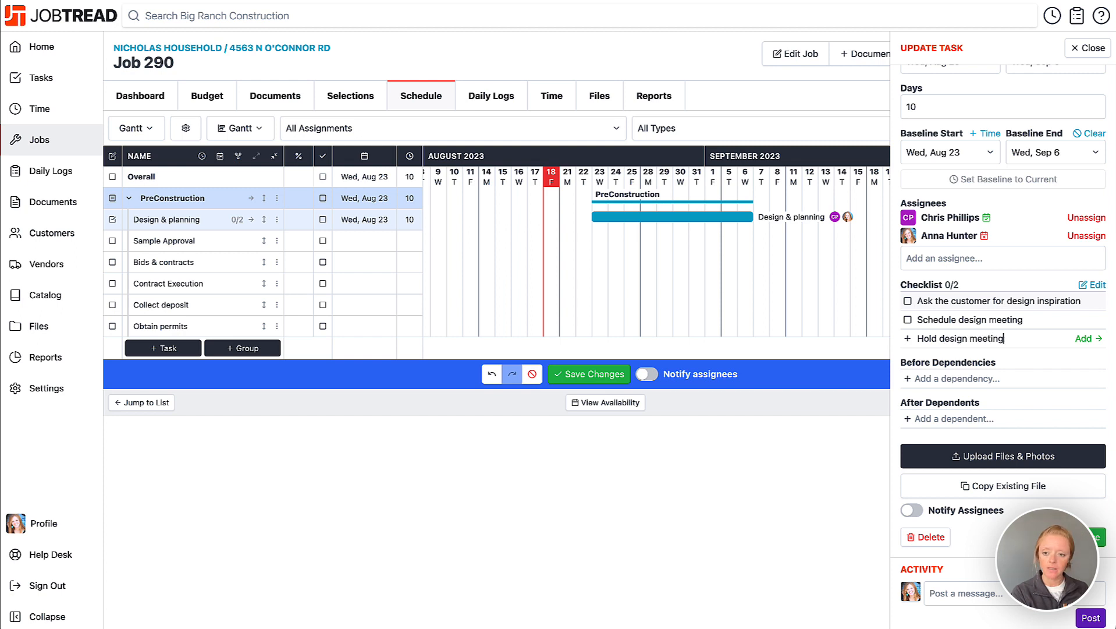
pyautogui.press('Return')
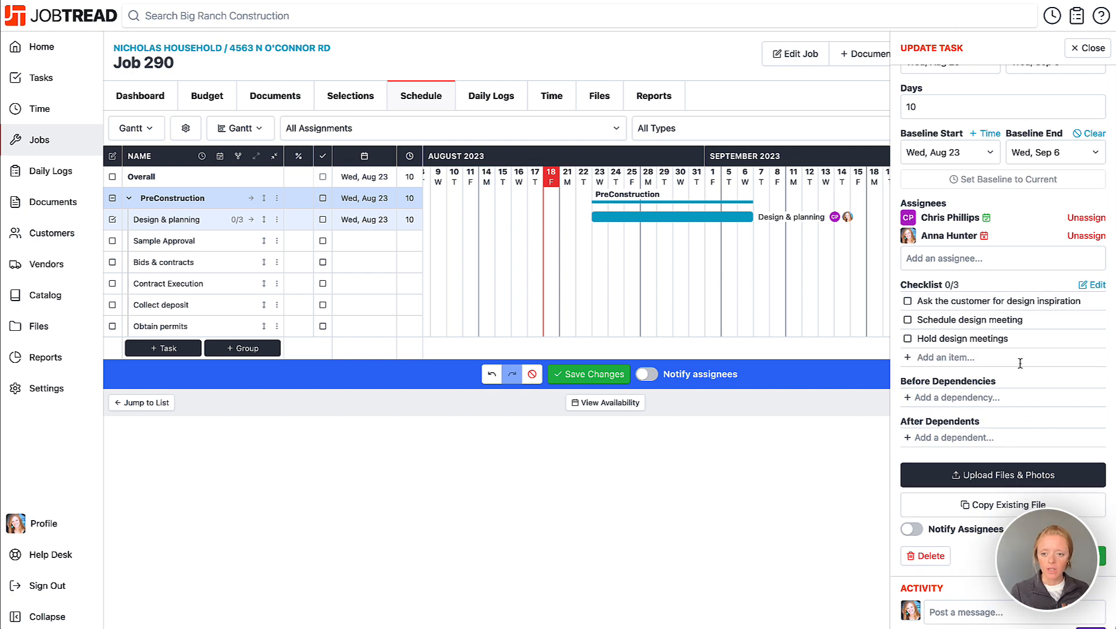
pyautogui.write('Add des')
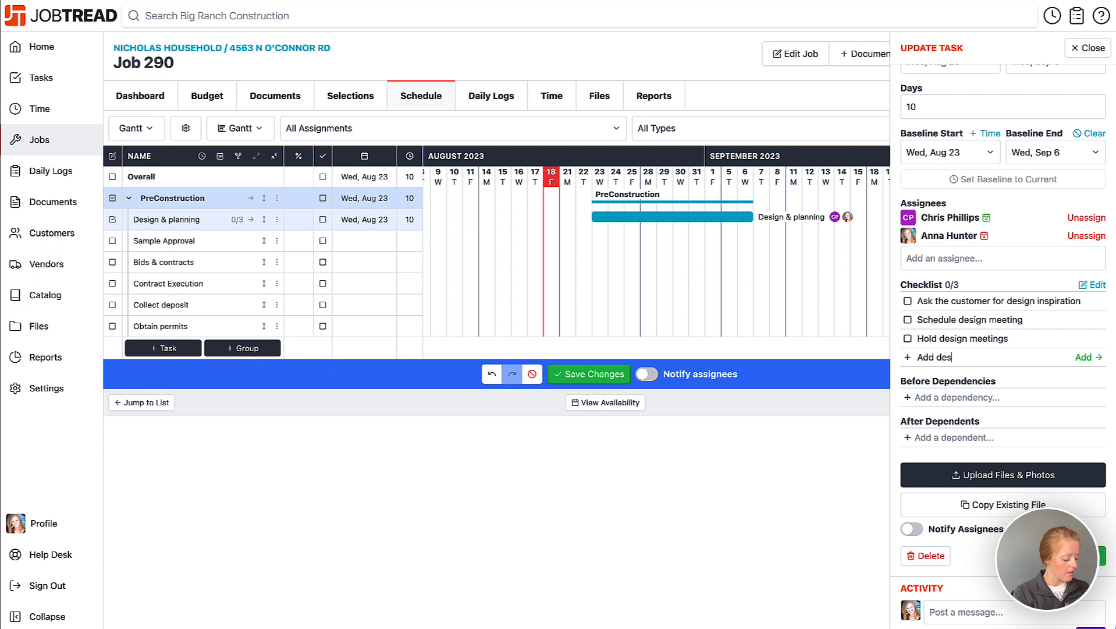
pyautogui.write('ign notes and plans to JobTread')
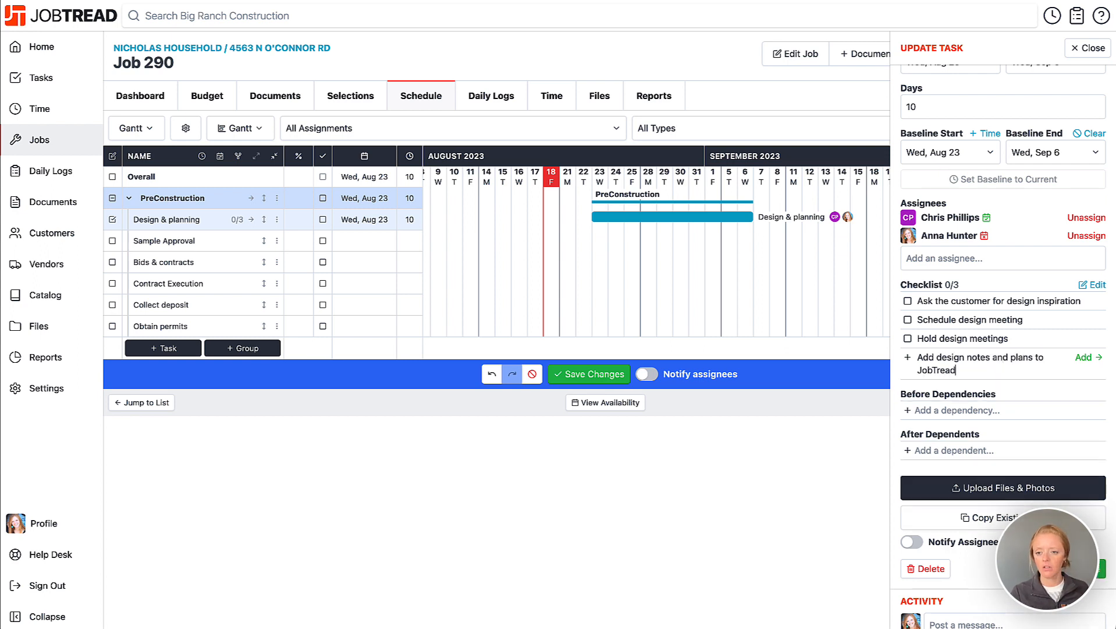
pyautogui.press('Return')
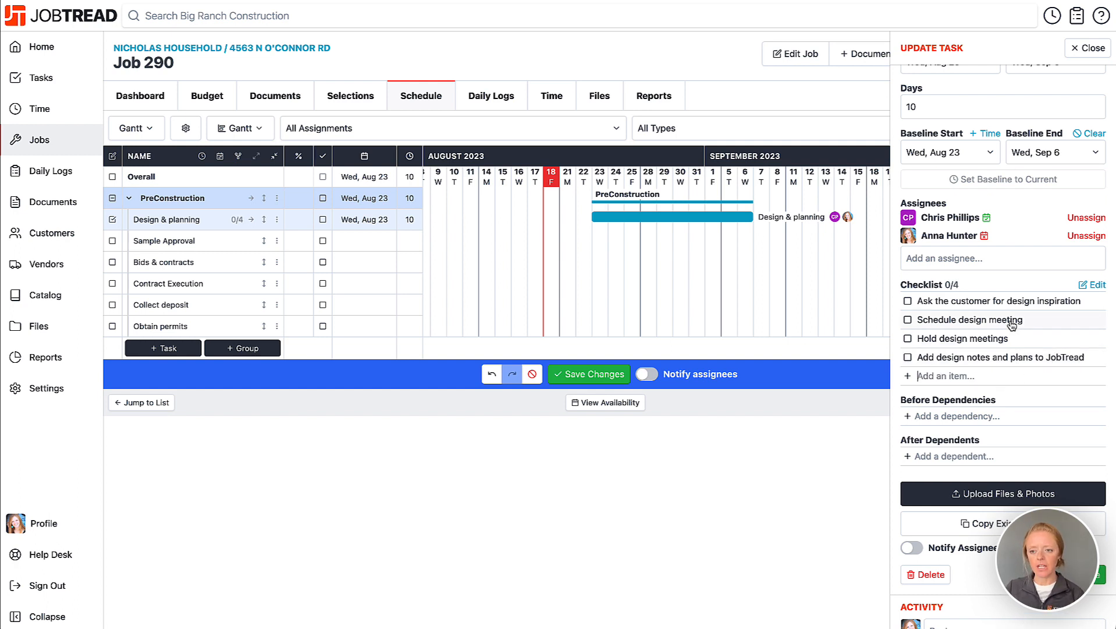
# Open and close checklist editing, and try marking the "Hold design meetings" item as done before clearing it again.
pyautogui.click(1094, 285)
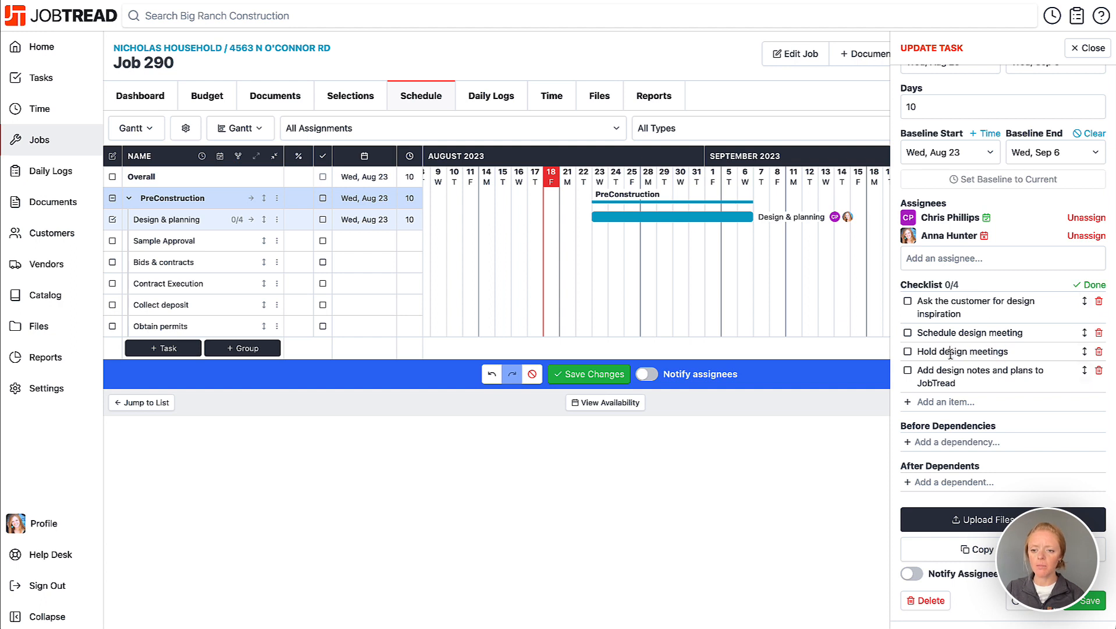
pyautogui.click(1095, 284)
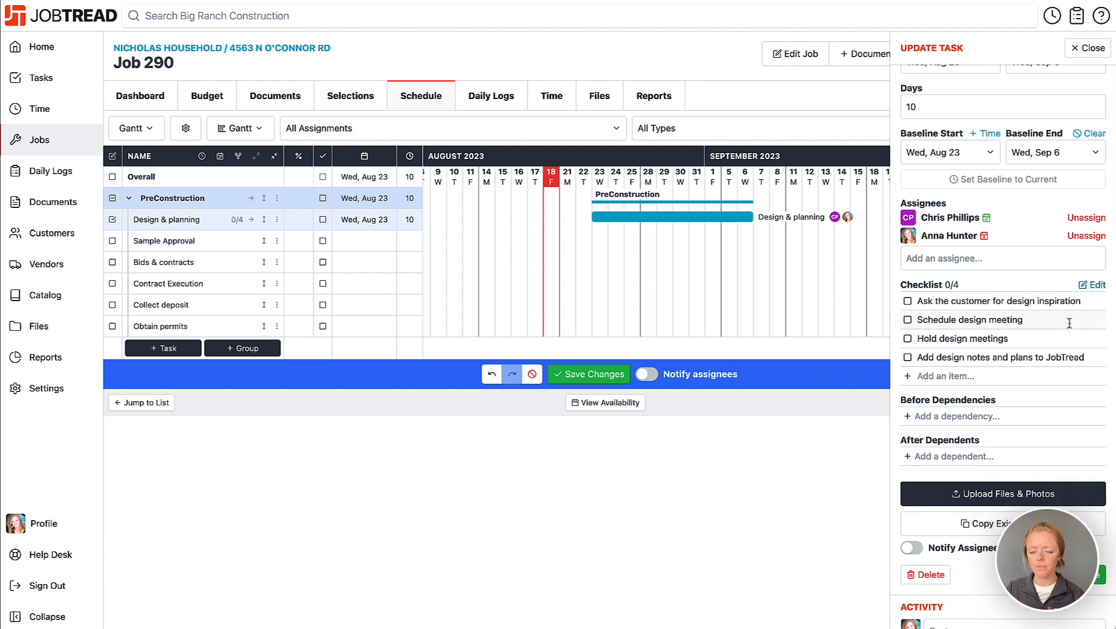
pyautogui.click(909, 339)
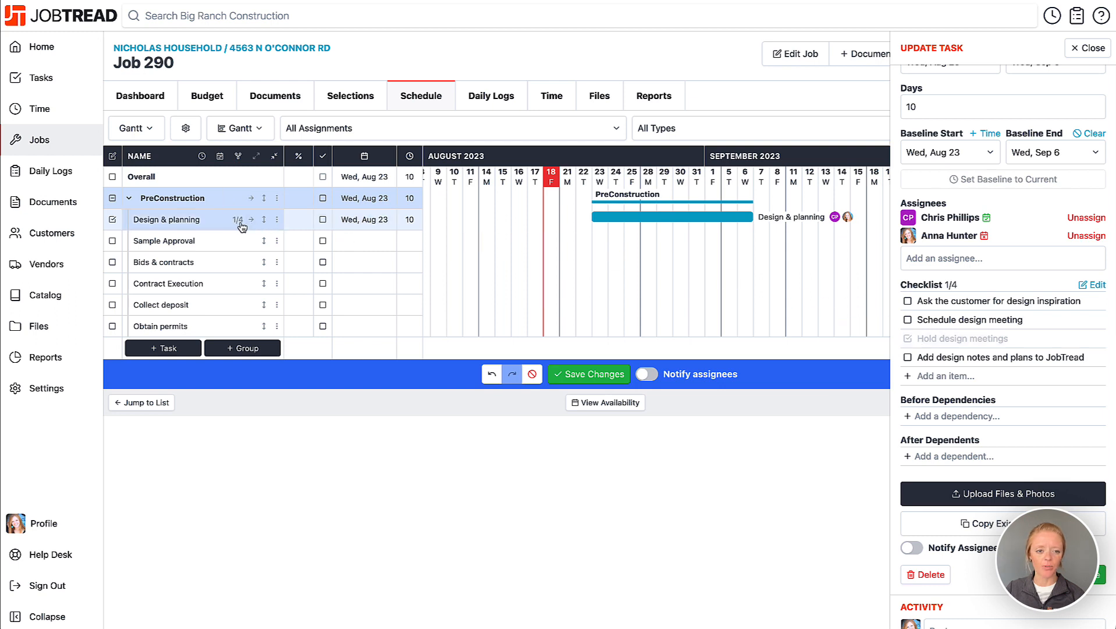
pyautogui.click(909, 340)
# Close the Design & planning task's details and save the schedule changes.
pyautogui.scroll(-2, 938, 352)
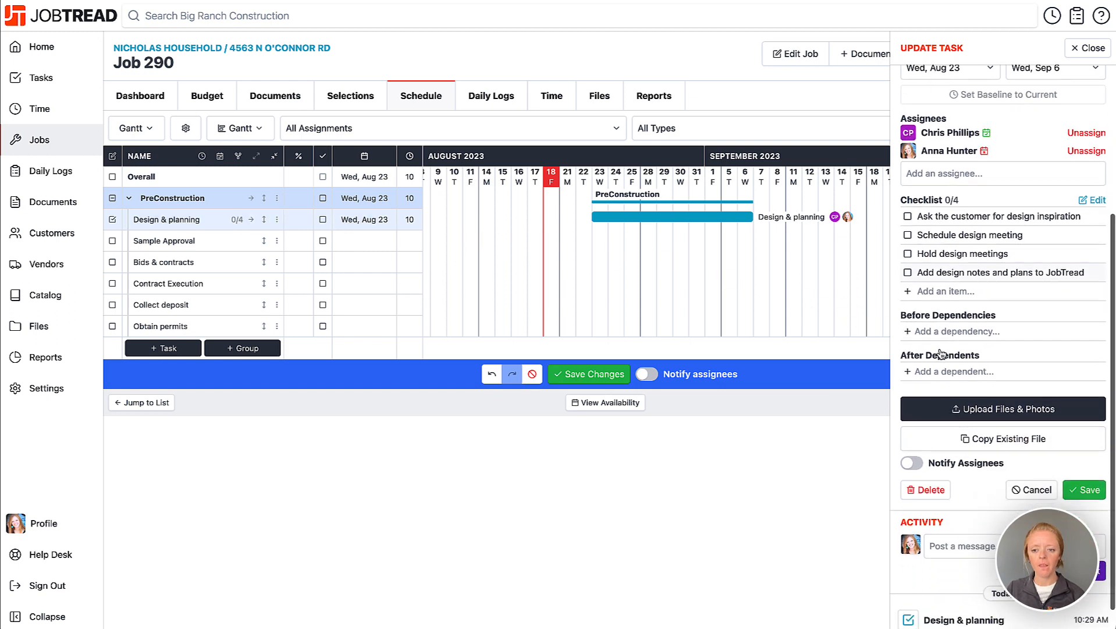
pyautogui.scroll(-1, 941, 354)
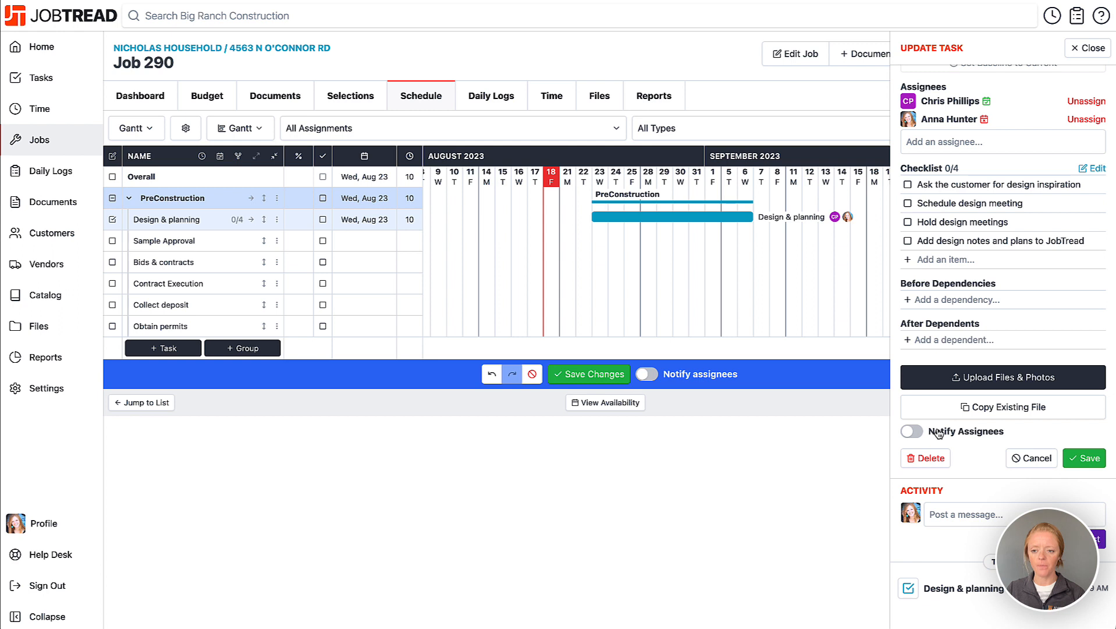
pyautogui.click(1093, 51)
pyautogui.click(603, 385)
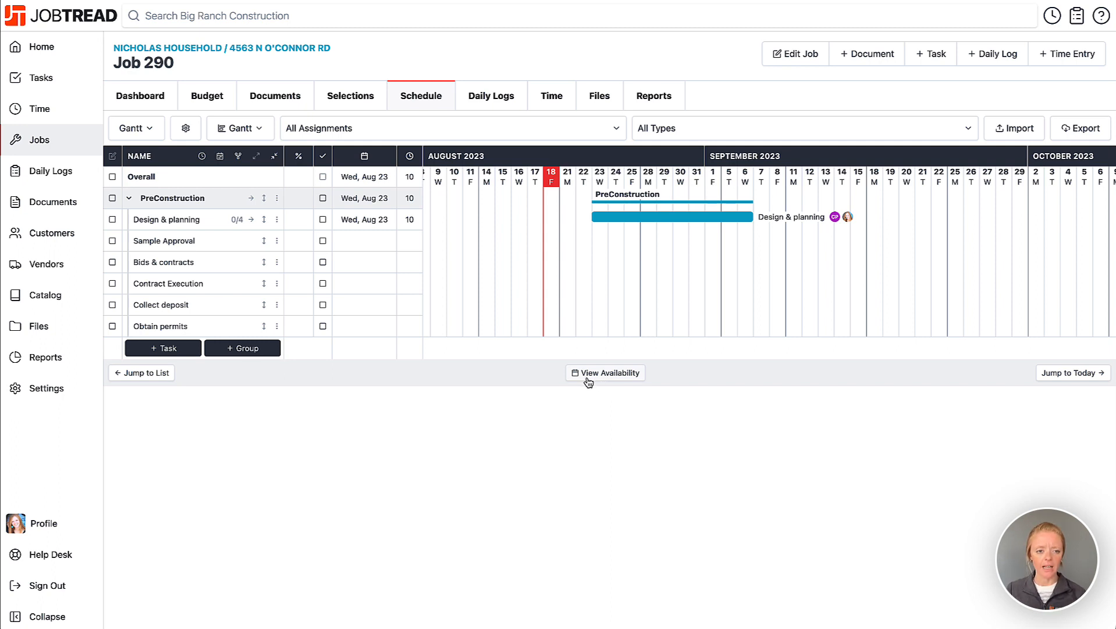
# Schedule Sample Approval for 3 days from Sep 7, Bids & contracts for 9 days from Sep 12 and Contract Execution for 3 days from Sep 25.
pyautogui.moveTo(256, 248); pyautogui.dragTo(793, 242)
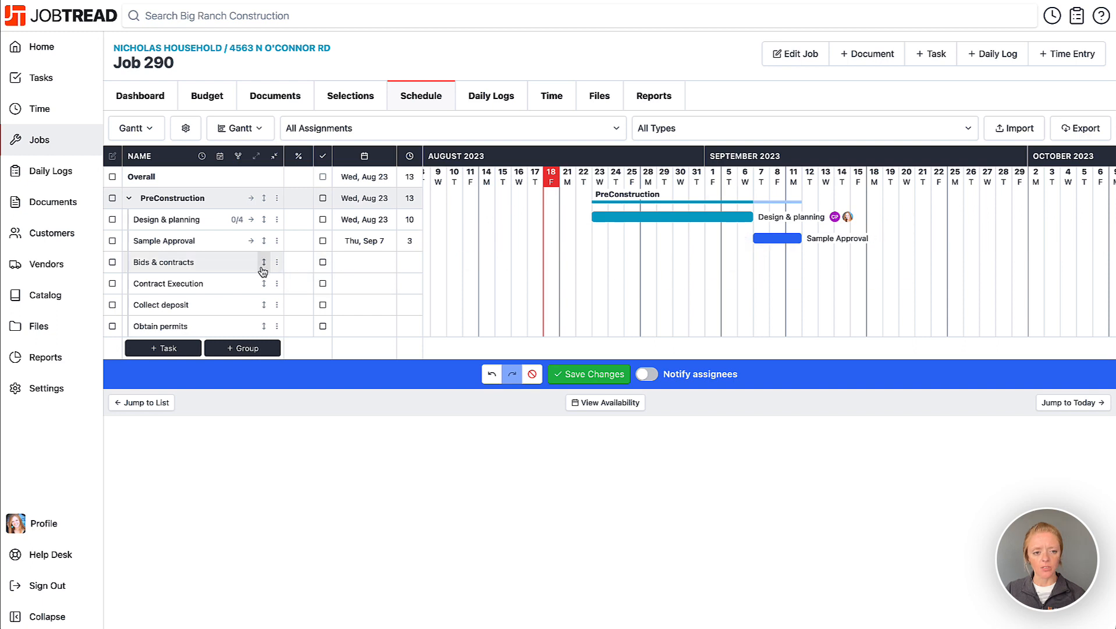
pyautogui.moveTo(350, 270); pyautogui.dragTo(994, 282)
pyautogui.hscroll(1, 896, 320)
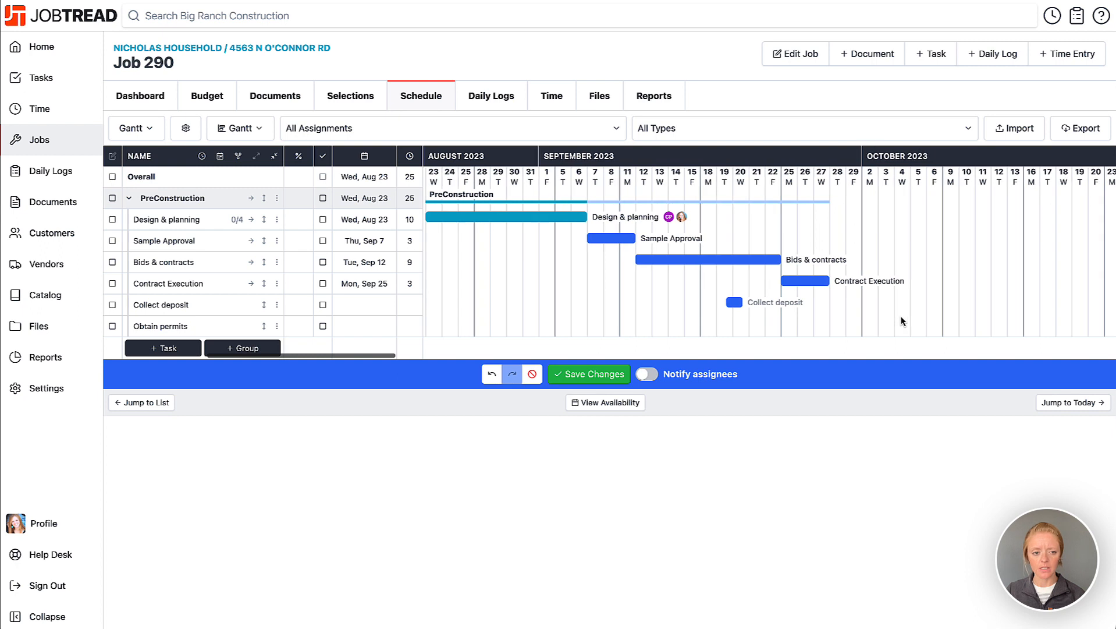
# Schedule Collect deposit for 1 day on Sep 27 and Obtain permits for 12 days from Sep 28 on the Gantt chart.
pyautogui.moveTo(834, 304)
pyautogui.mouseDown()
pyautogui.moveTo(810, 288)
pyautogui.moveTo(825, 307)
pyautogui.mouseUp()
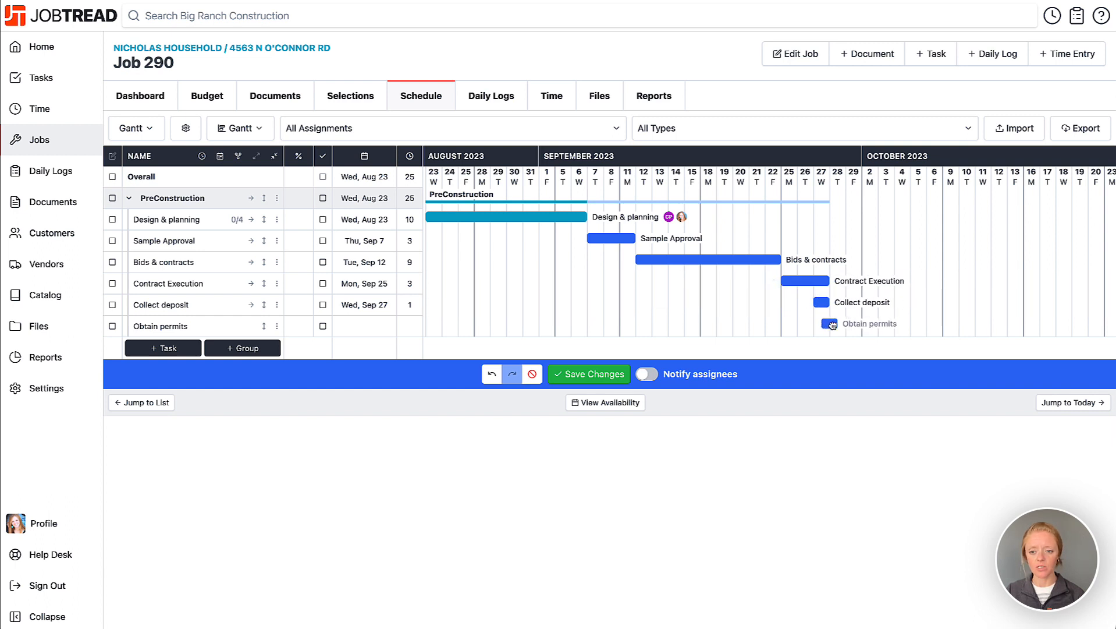
pyautogui.moveTo(833, 324); pyautogui.dragTo(1017, 329)
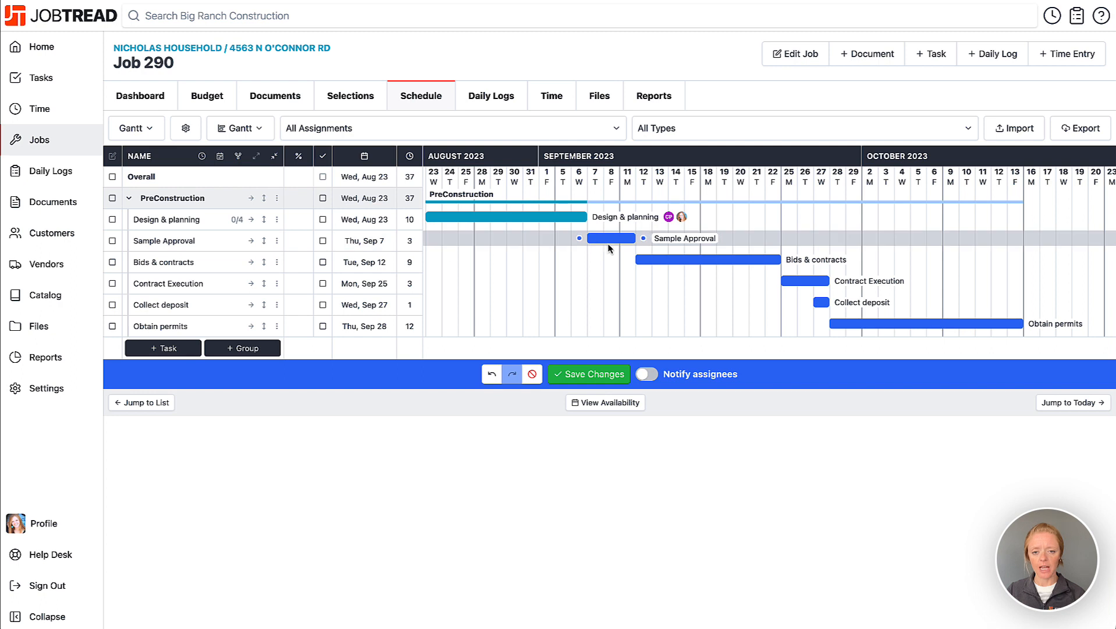
# Set the Sample Approval task's type to Design and save the task.
pyautogui.click(201, 248)
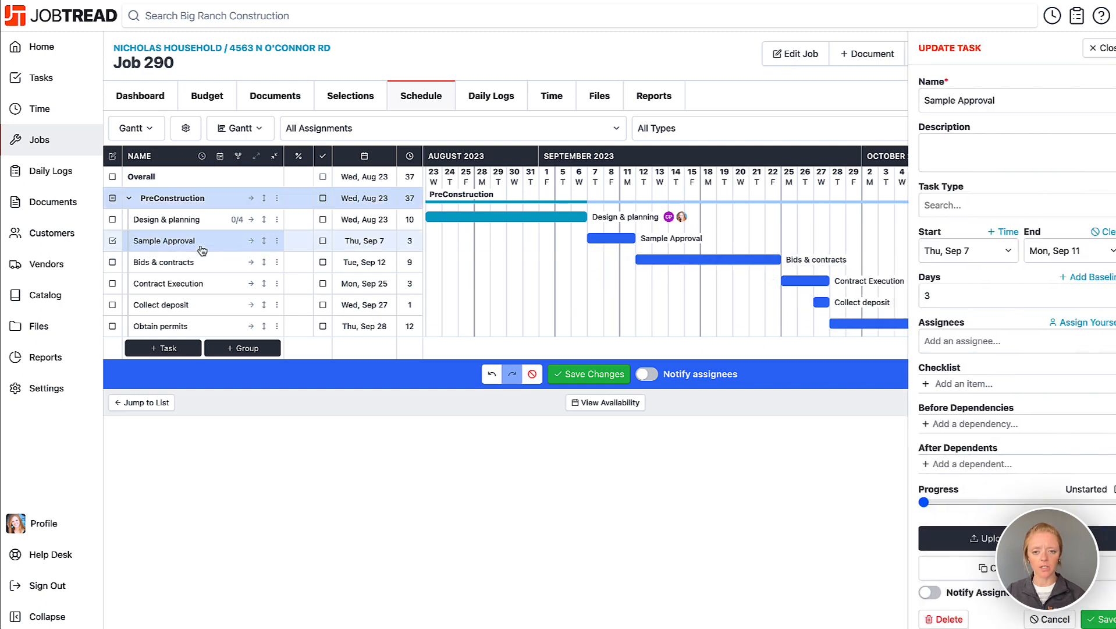
pyautogui.click(988, 211)
pyautogui.click(967, 297)
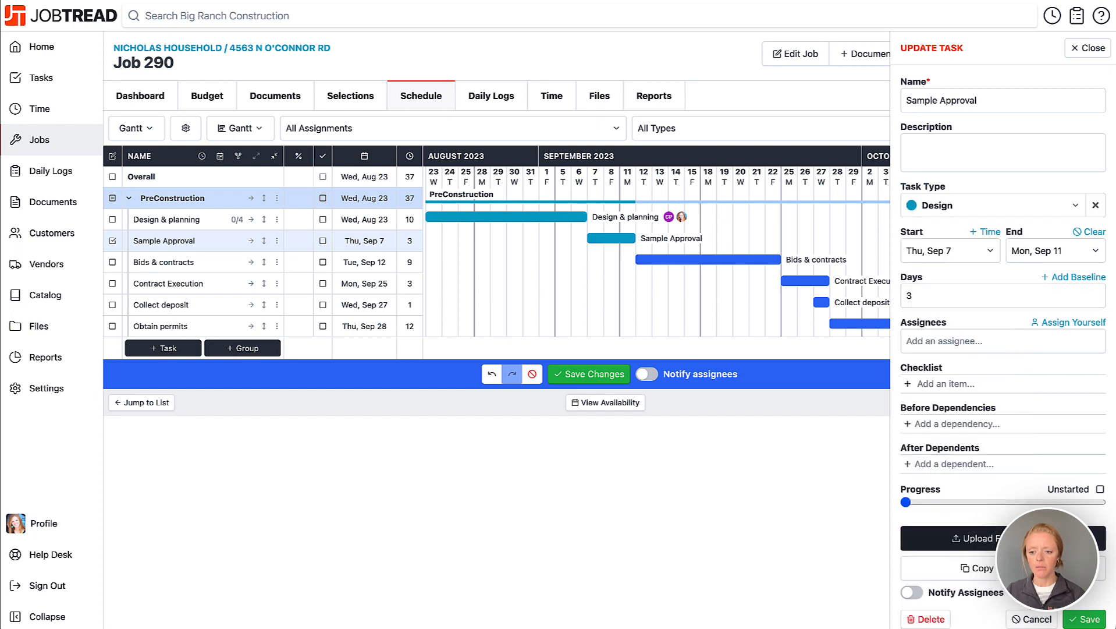
pyautogui.click(1084, 619)
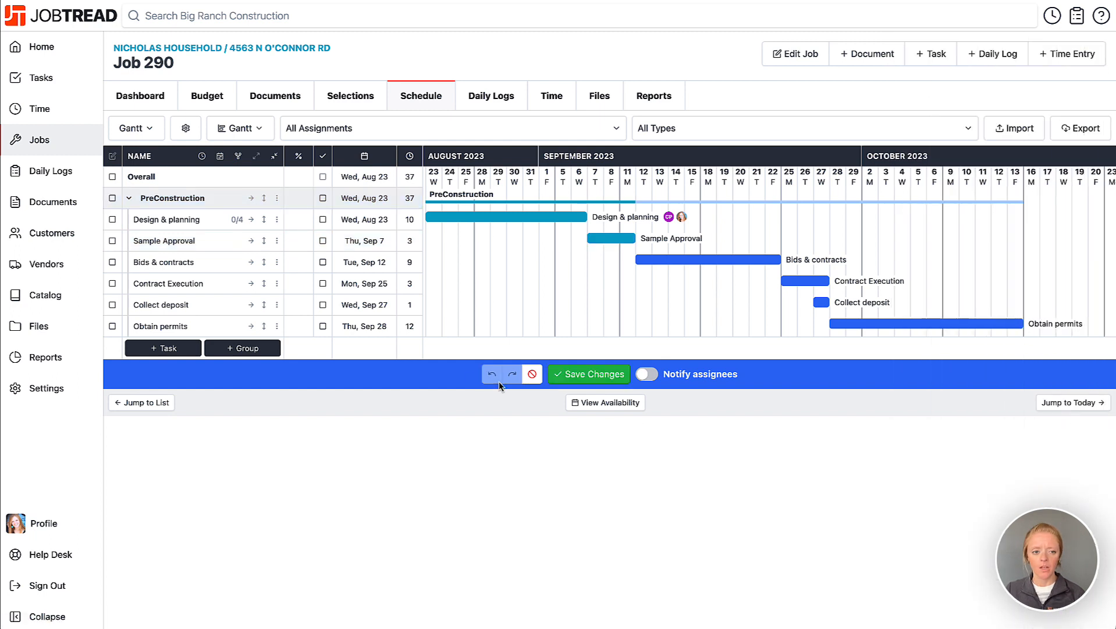
# Set the type of the Bids & contracts and Contract Execution tasks to Office Work with a mass action.
pyautogui.click(216, 269)
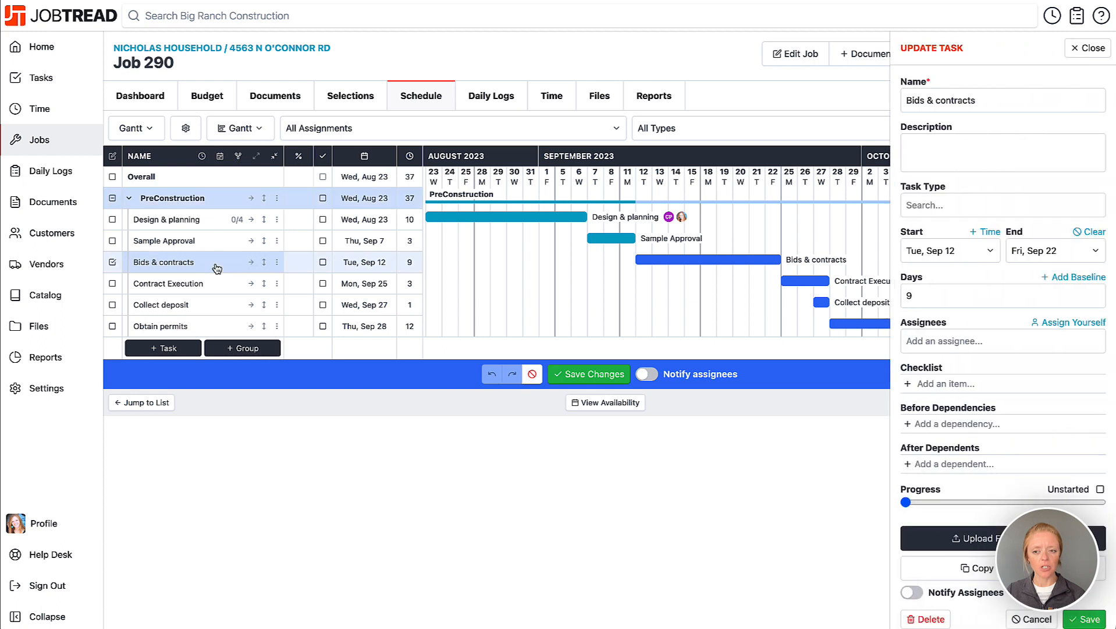
pyautogui.click(1092, 49)
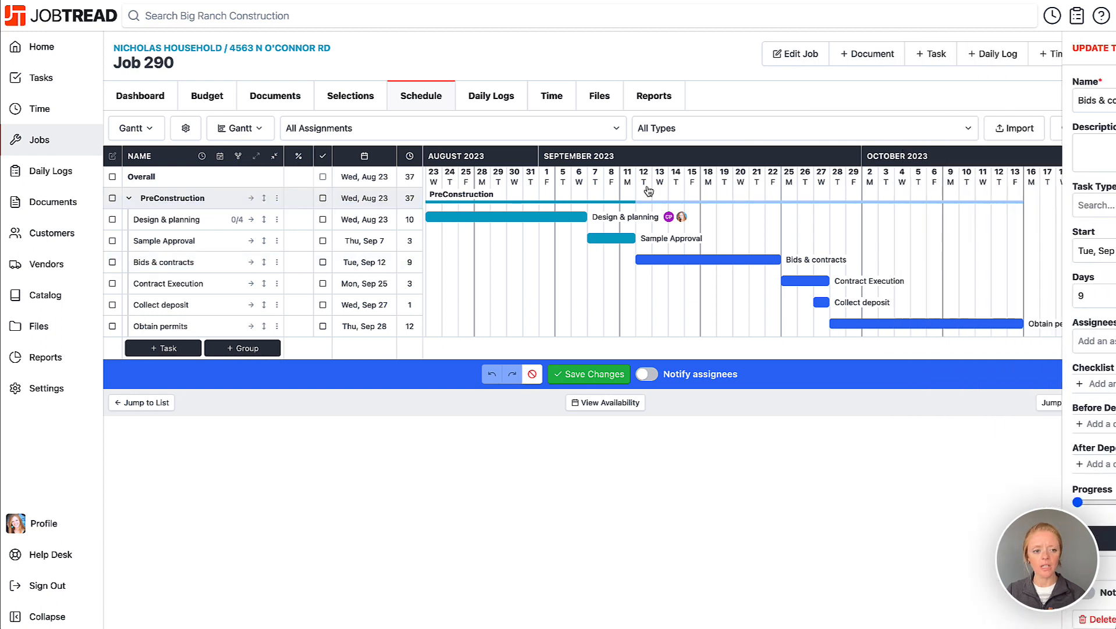
pyautogui.click(111, 263)
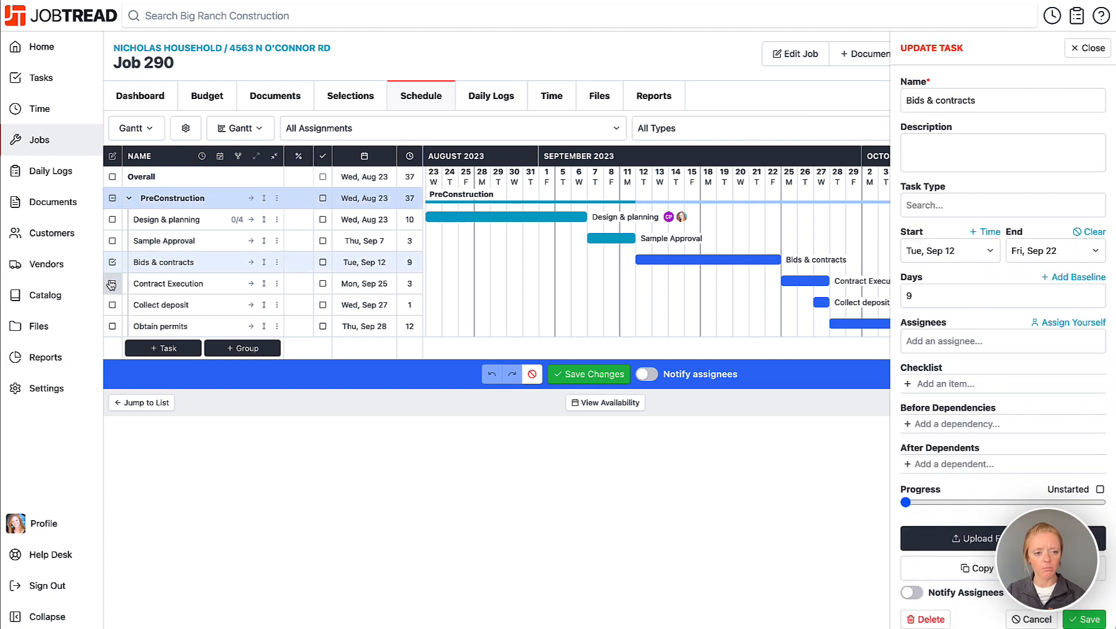
pyautogui.click(112, 284)
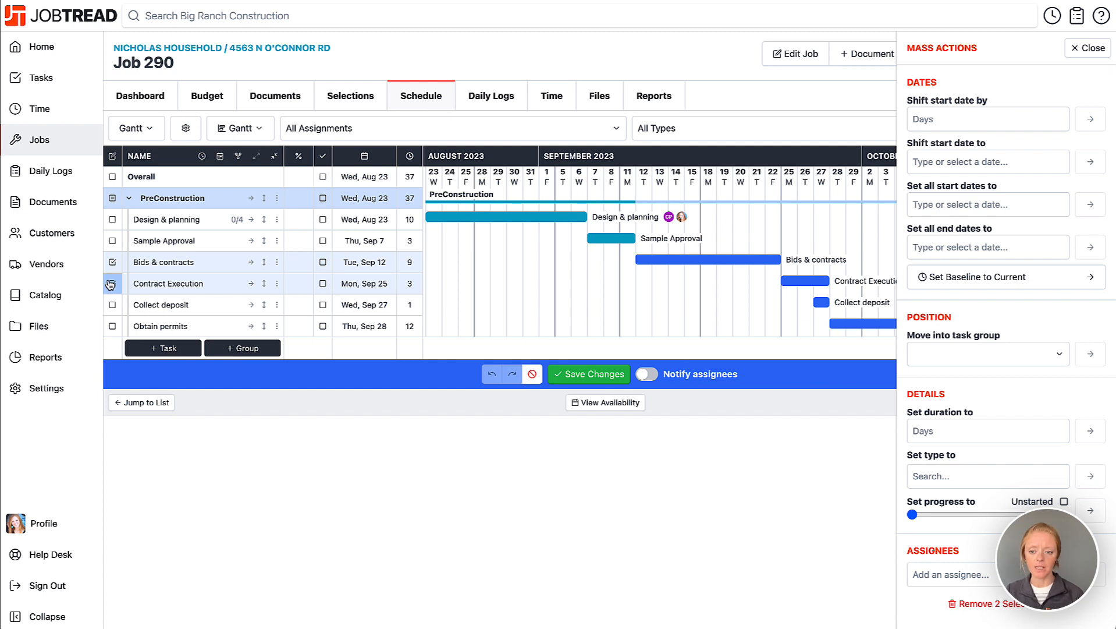
pyautogui.click(936, 477)
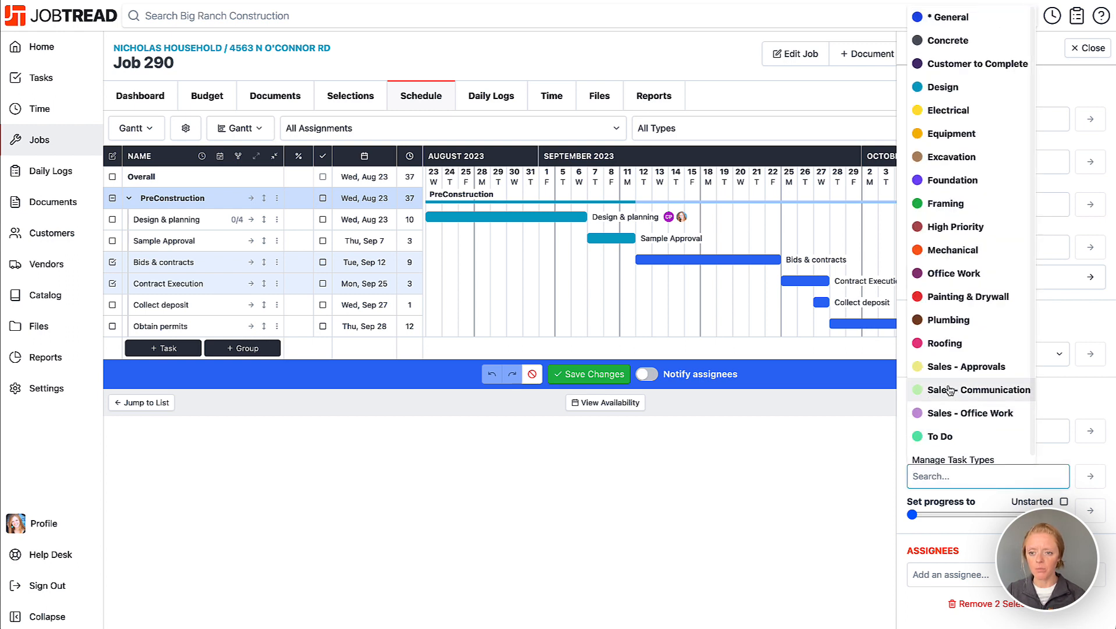
pyautogui.click(968, 272)
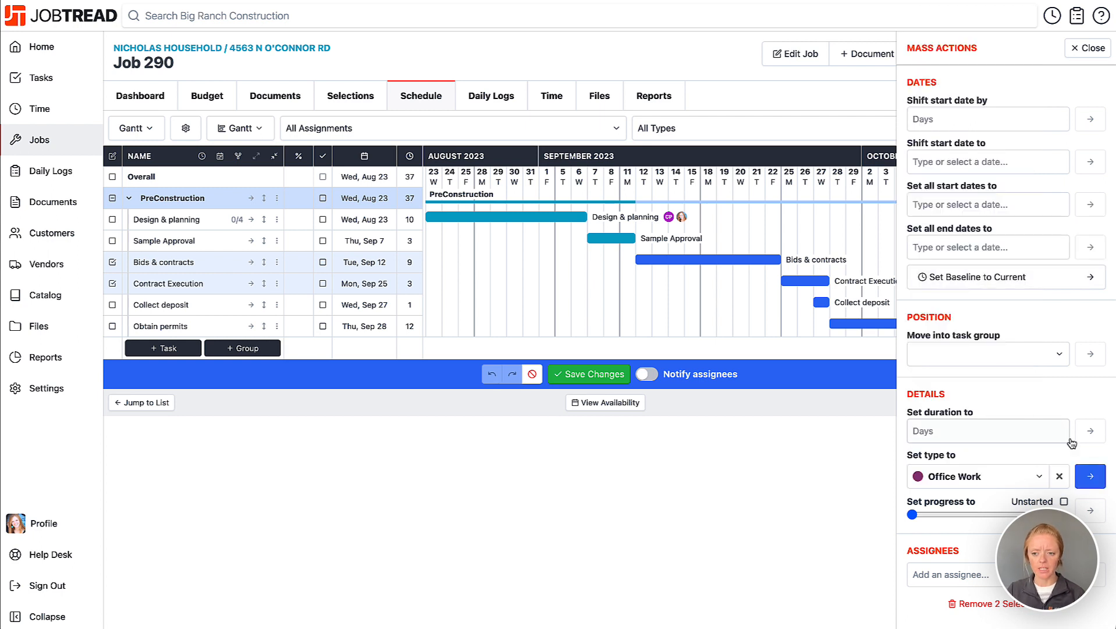
pyautogui.click(1089, 478)
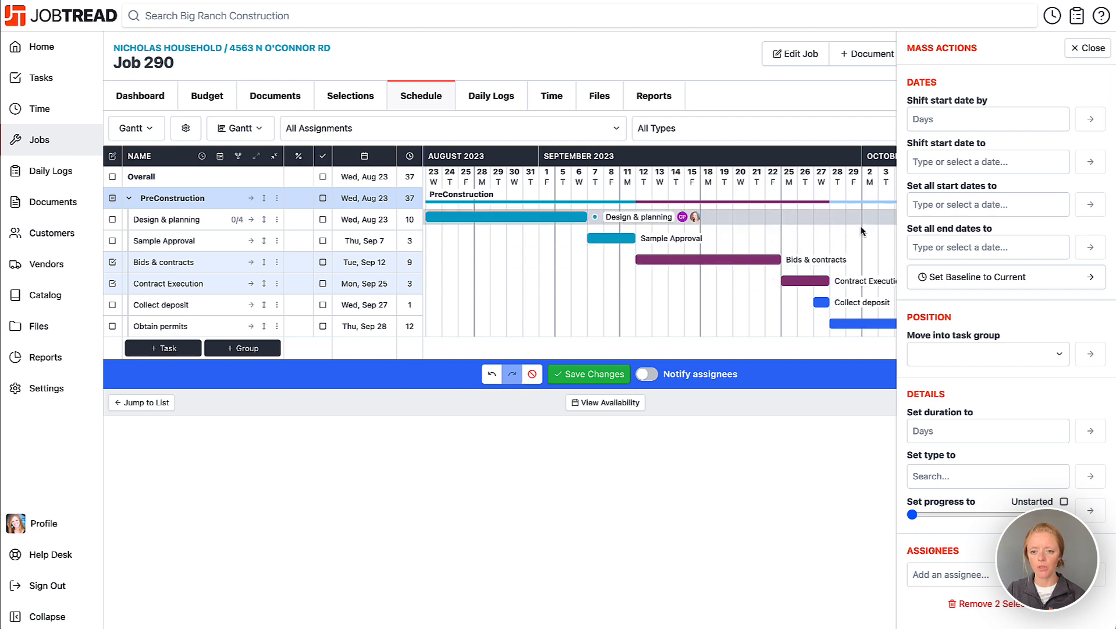
# Set the type of the Collect deposit and Obtain permits tasks to Office Work with a mass action and save the schedule changes.
pyautogui.hscroll(1, 846, 254)
pyautogui.hscroll(6, 846, 254)
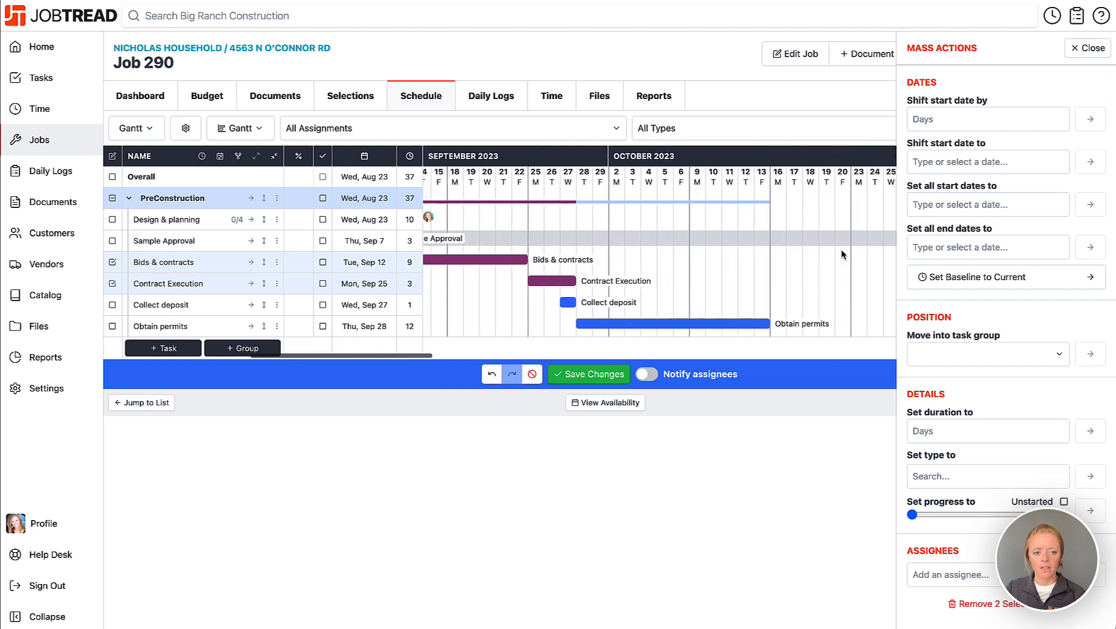
pyautogui.click(112, 262)
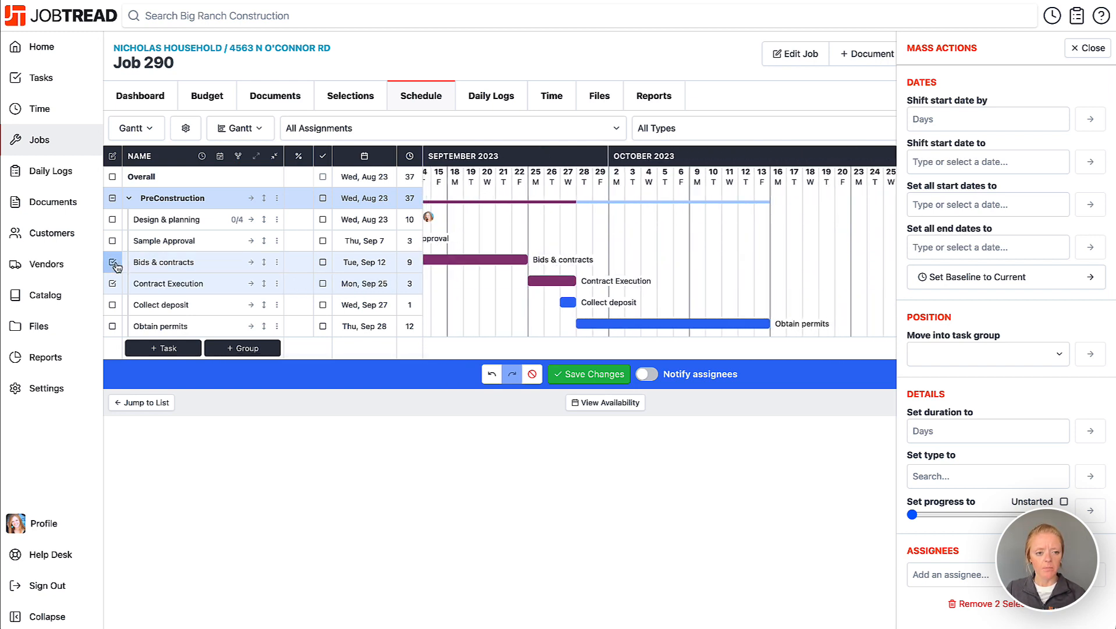
pyautogui.click(112, 284)
pyautogui.click(112, 304)
pyautogui.click(112, 326)
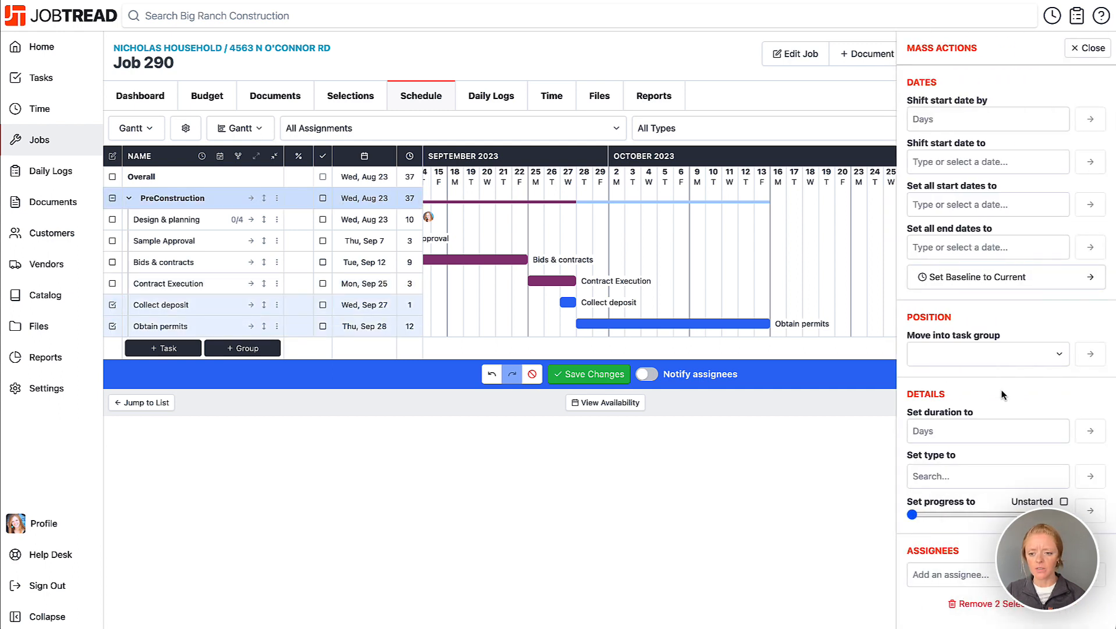
pyautogui.click(1025, 476)
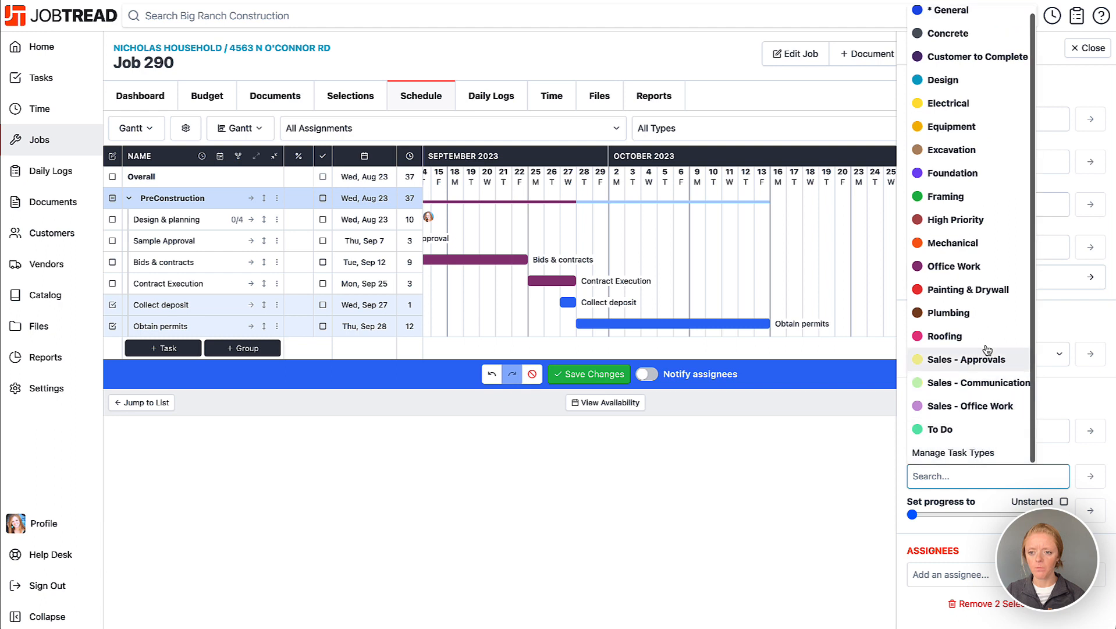
pyautogui.click(983, 272)
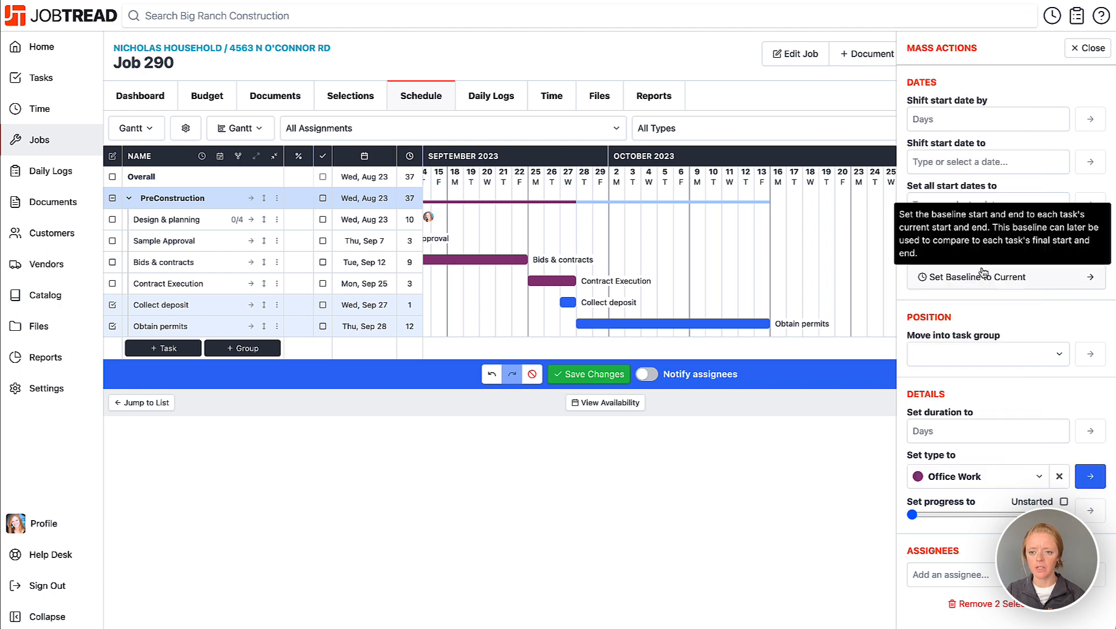
pyautogui.click(1091, 476)
pyautogui.click(1089, 49)
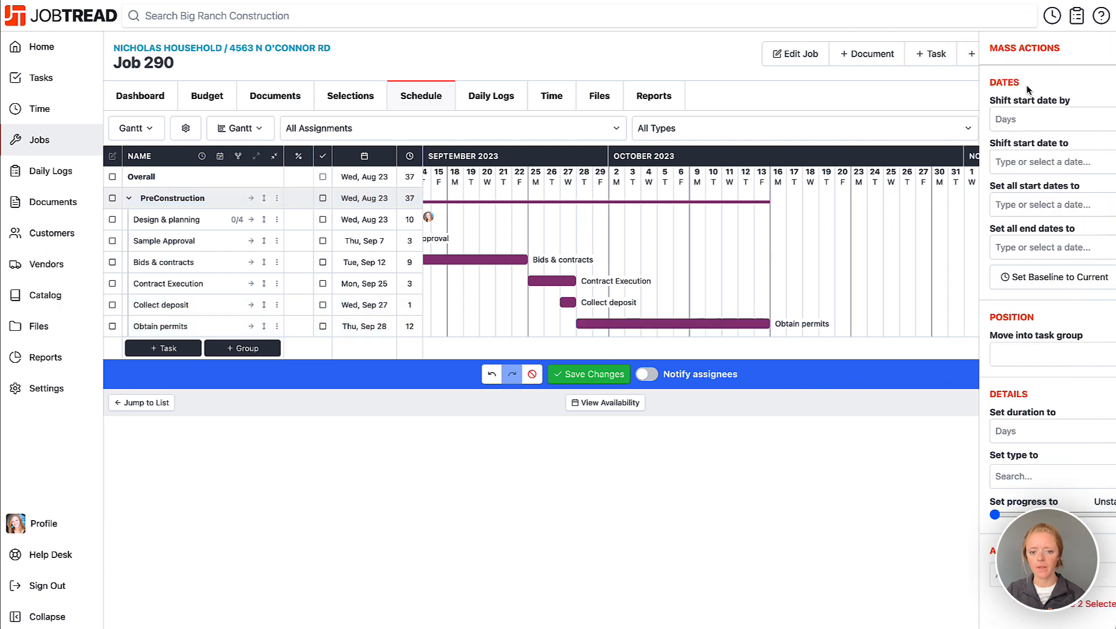
pyautogui.click(587, 374)
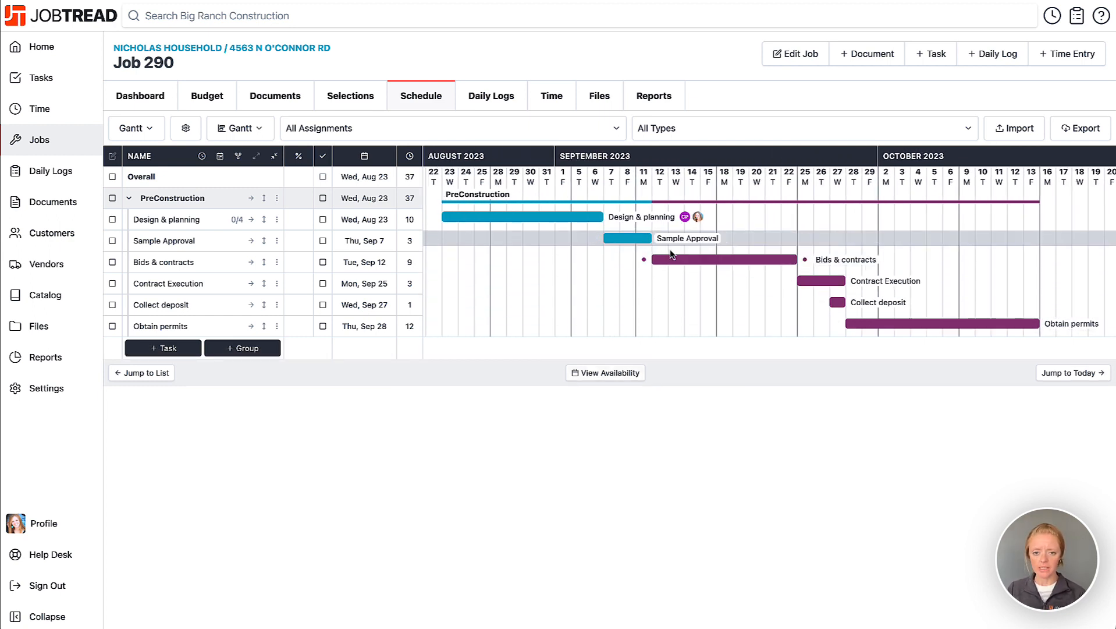
# Assign the third listed internal user, an Admin already on Design & planning, to the Sample Approval task.
pyautogui.click(627, 238)
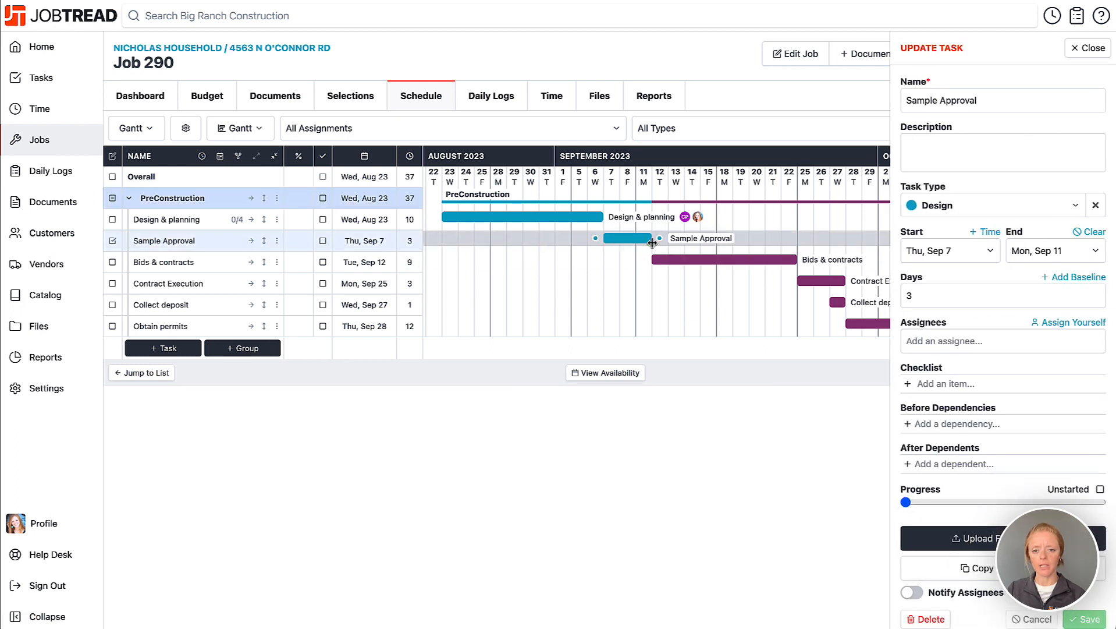
pyautogui.click(957, 343)
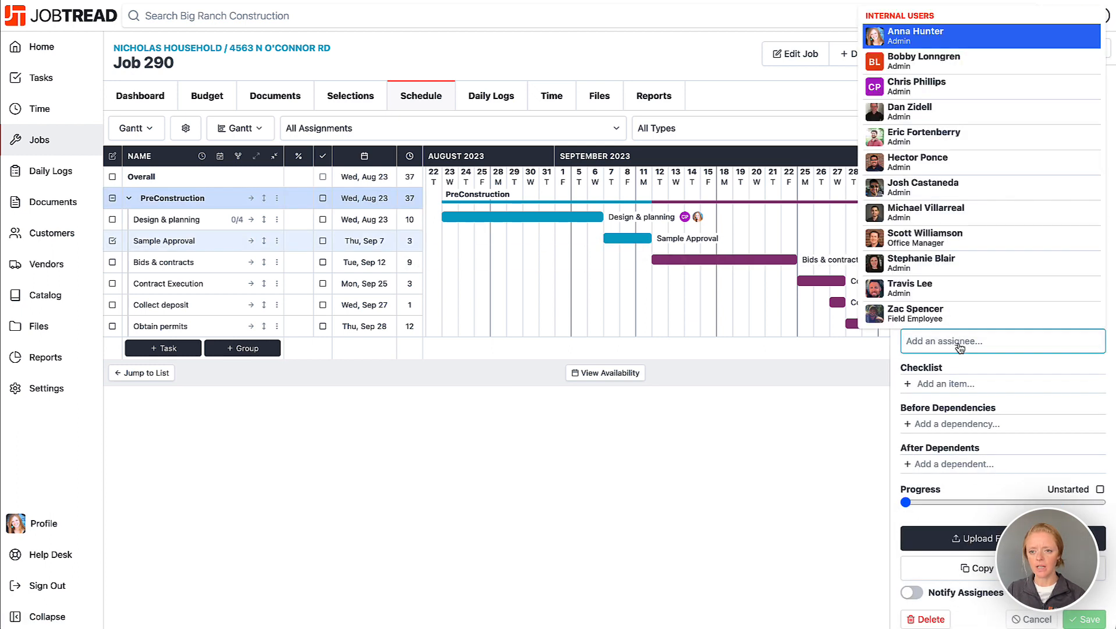
pyautogui.click(938, 87)
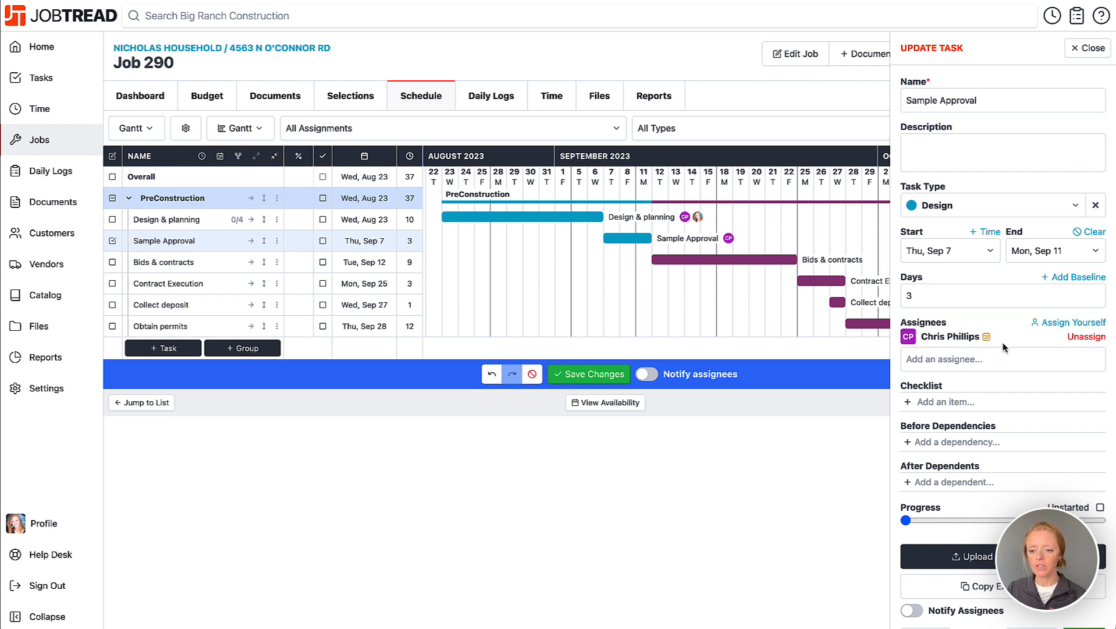
# Check the new assignee's other scheduled tasks, save the schedule changes and close the Sample Approval task.
pyautogui.click(987, 338)
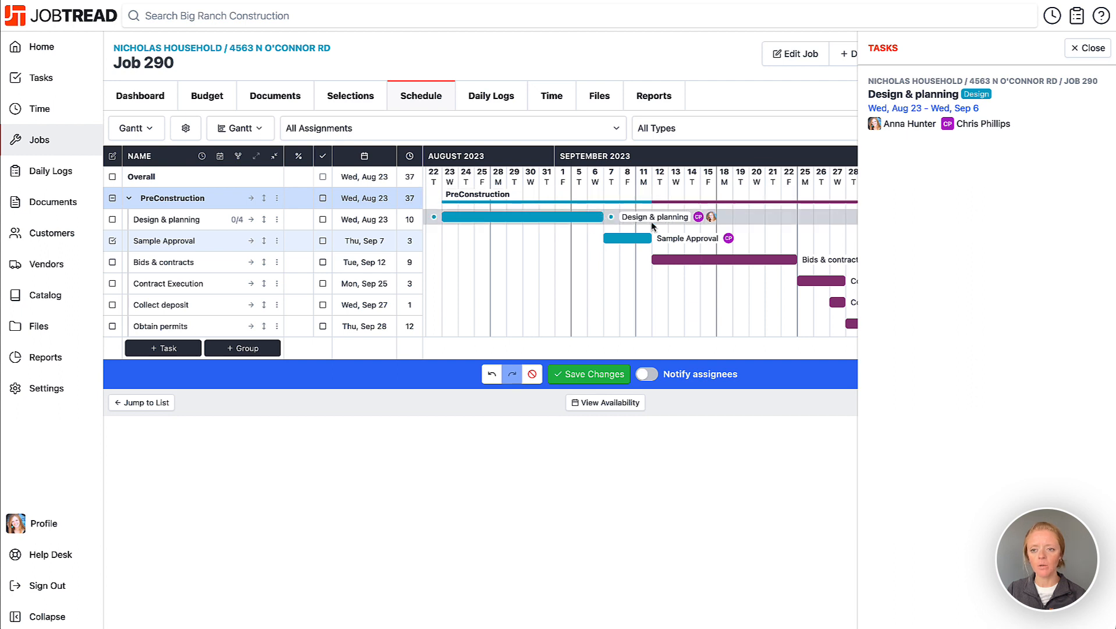
pyautogui.click(1089, 48)
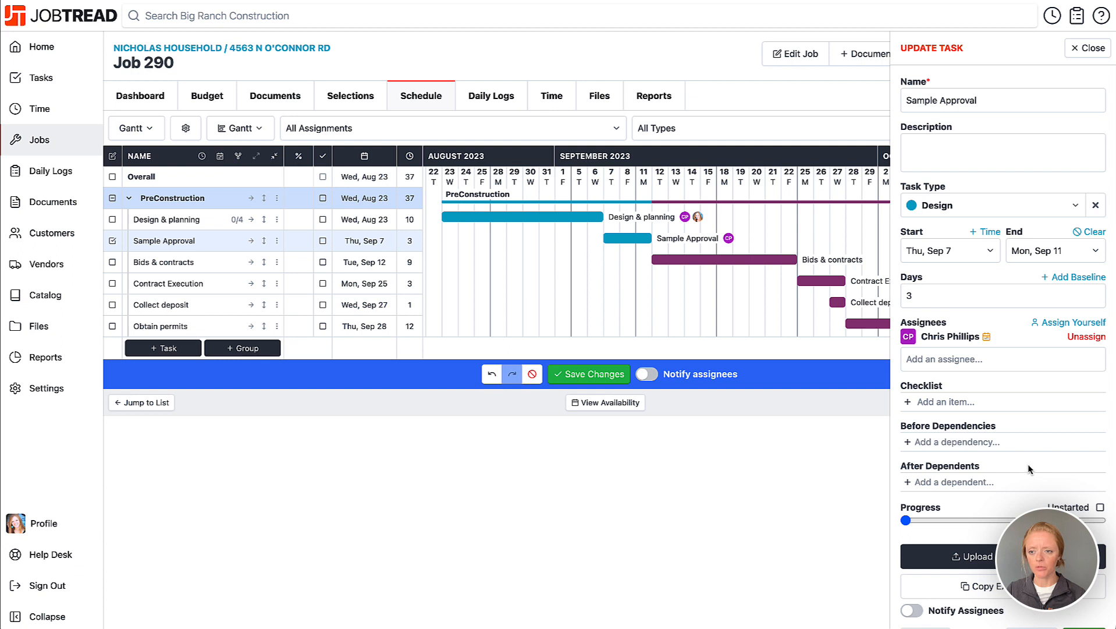
pyautogui.click(600, 375)
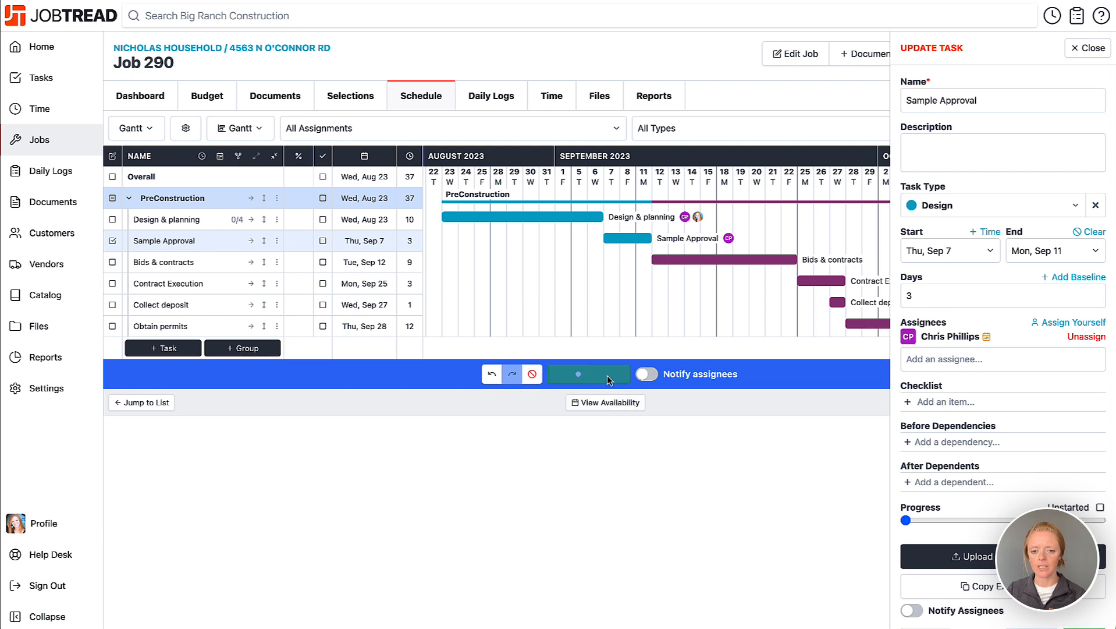
pyautogui.click(1078, 49)
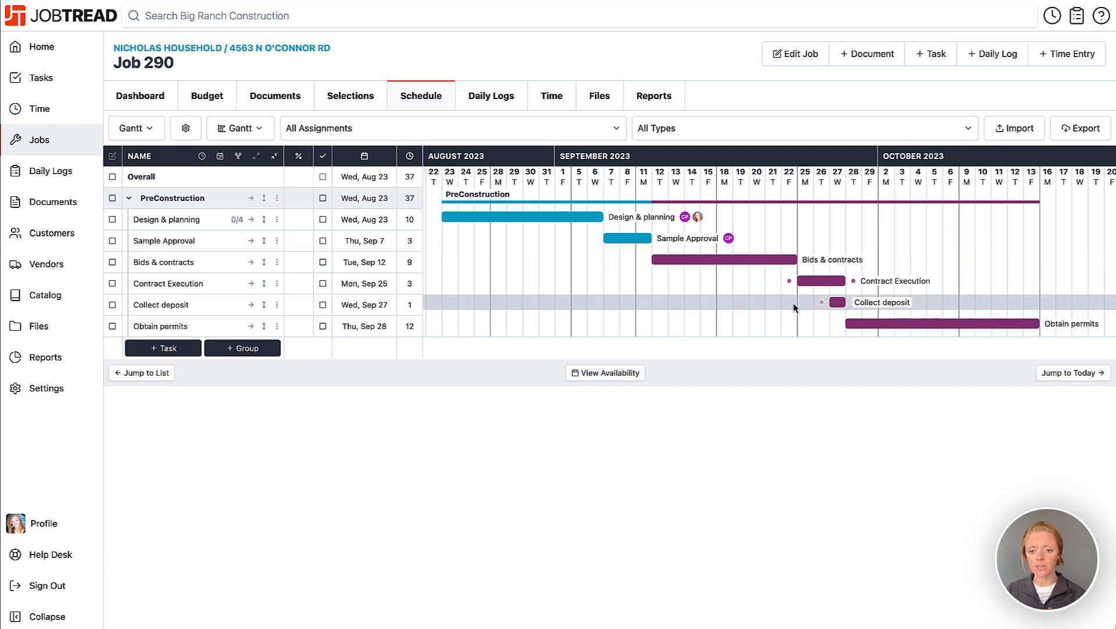
# Assign the Field Employee to Bids & contracts, Contract Execution, Collect deposit and Obtain permits with a mass action and save the schedule changes.
pyautogui.click(112, 262)
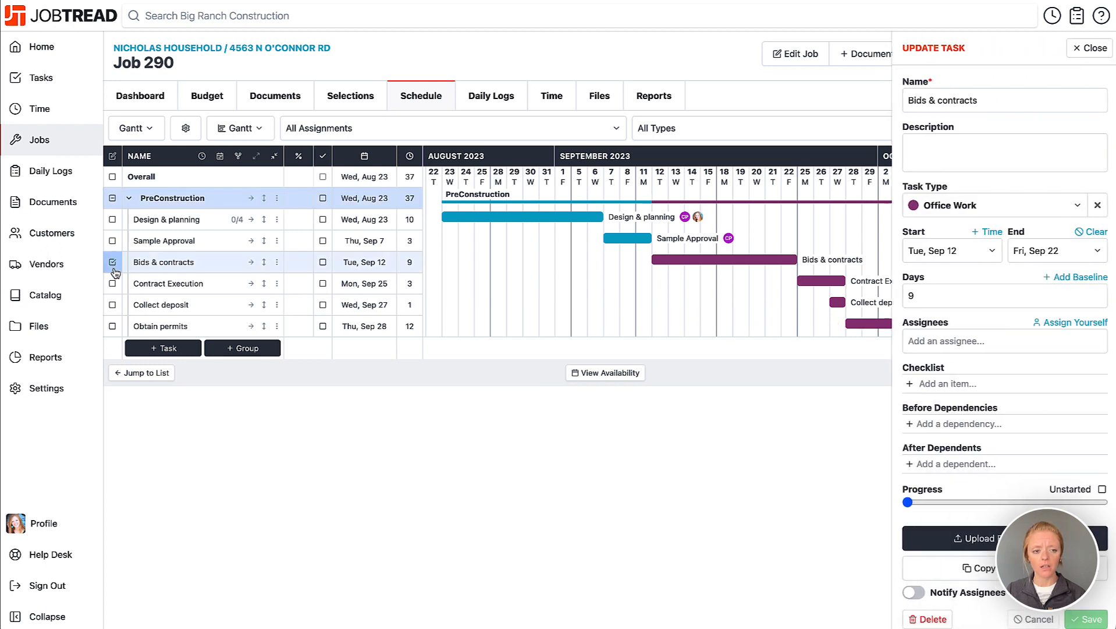
pyautogui.click(112, 283)
pyautogui.click(112, 305)
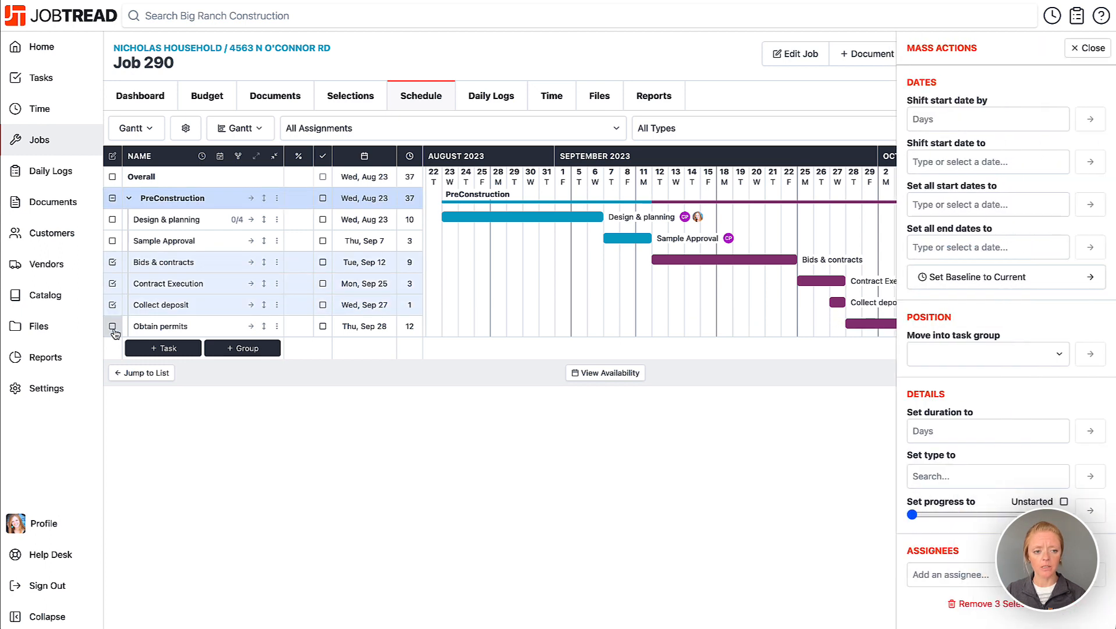
pyautogui.click(113, 326)
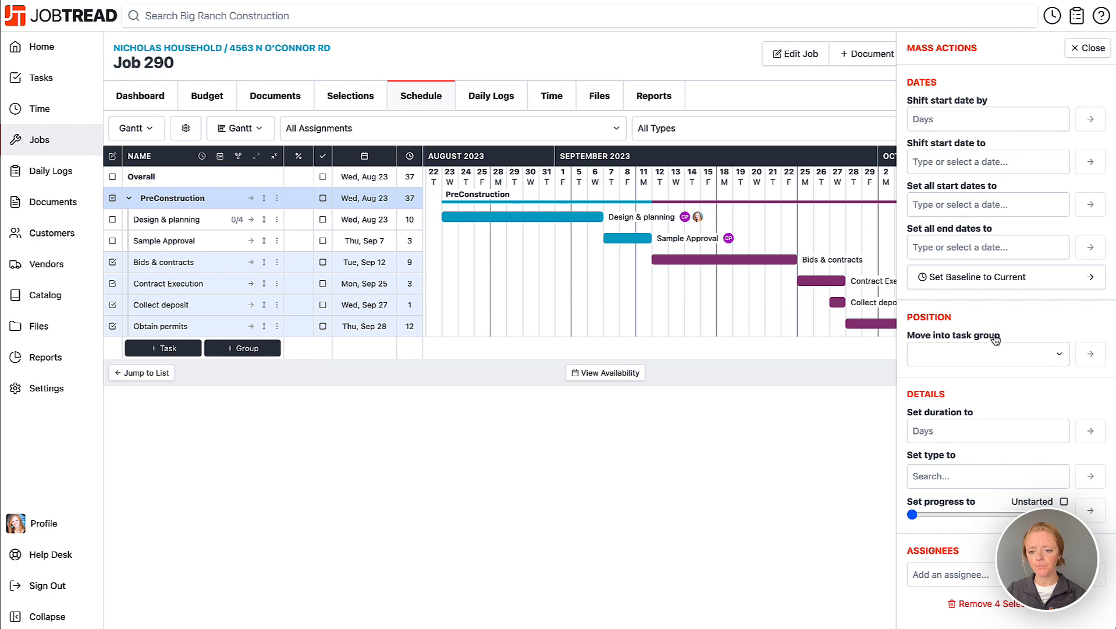
pyautogui.click(957, 576)
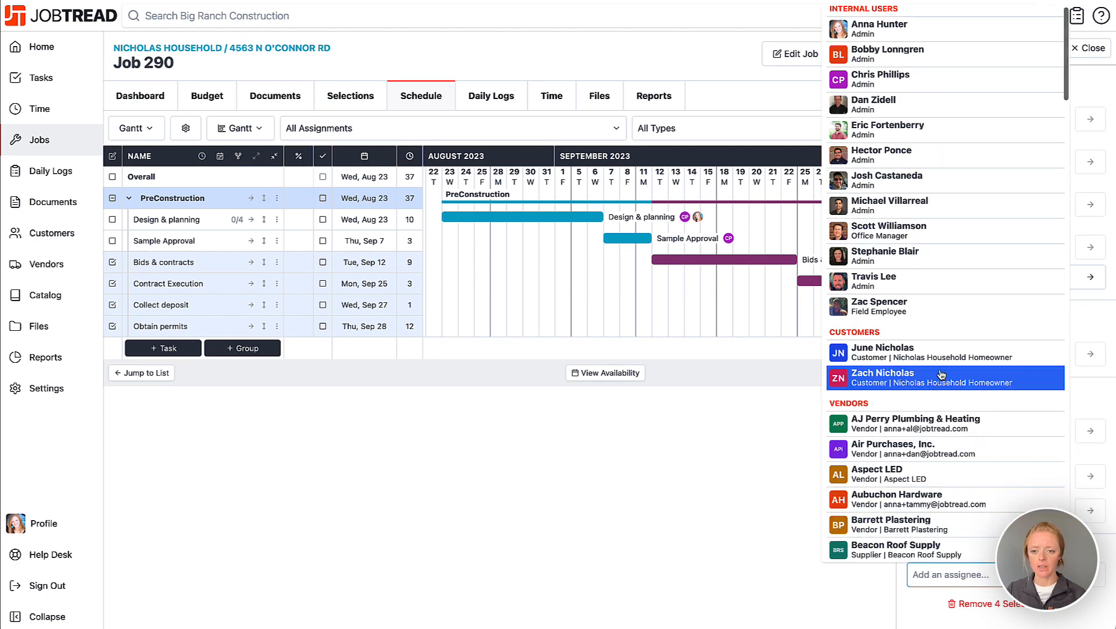
pyautogui.click(925, 314)
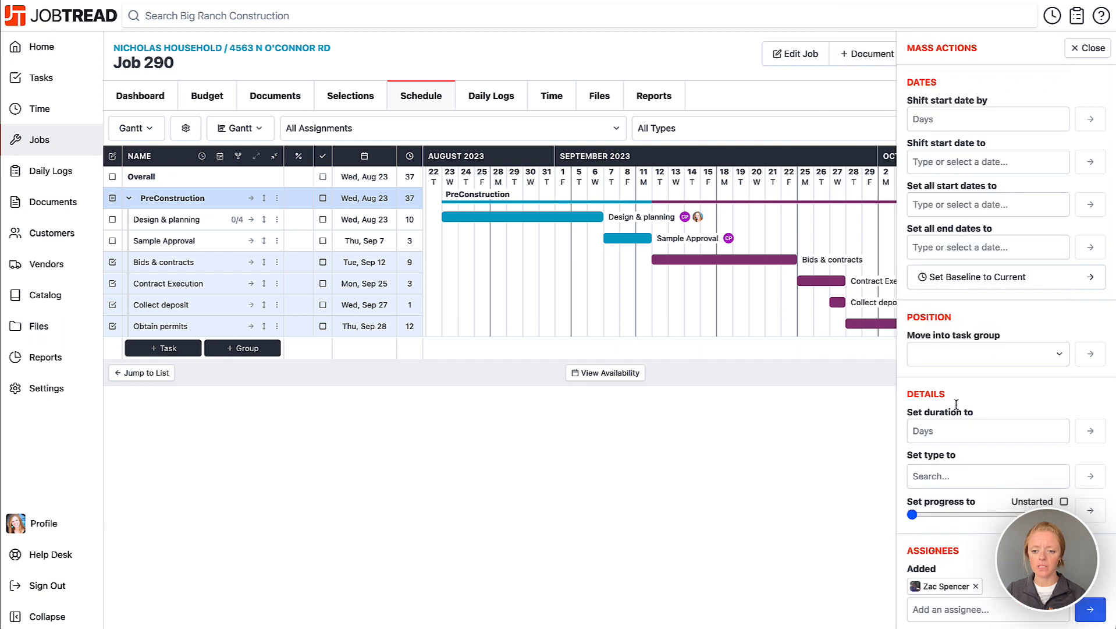
pyautogui.click(1091, 609)
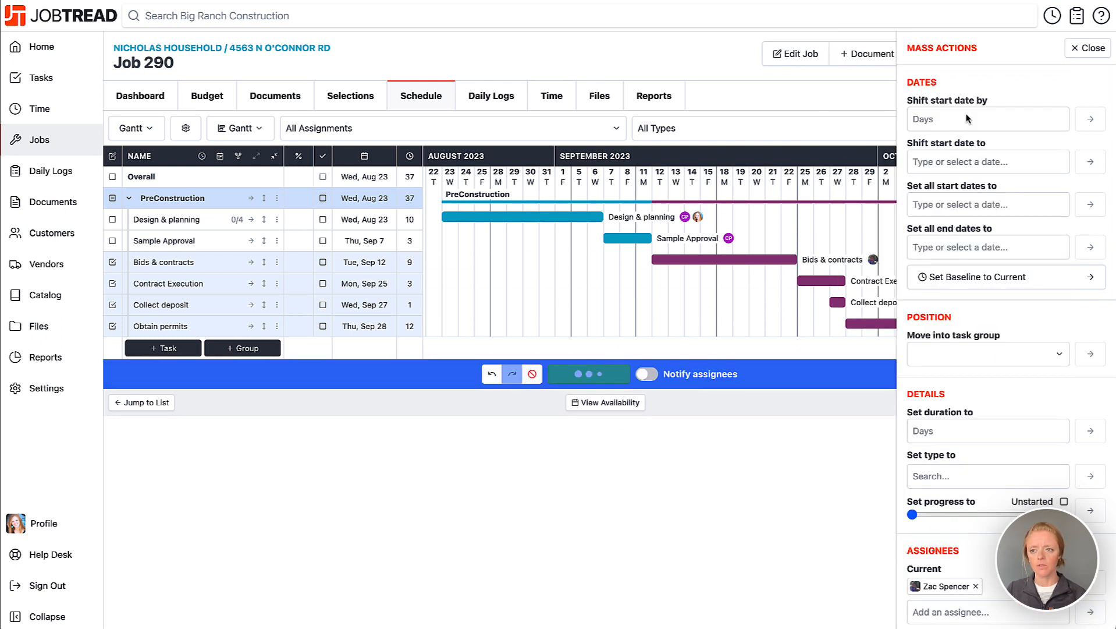
pyautogui.click(1074, 47)
pyautogui.hscroll(3, 928, 320)
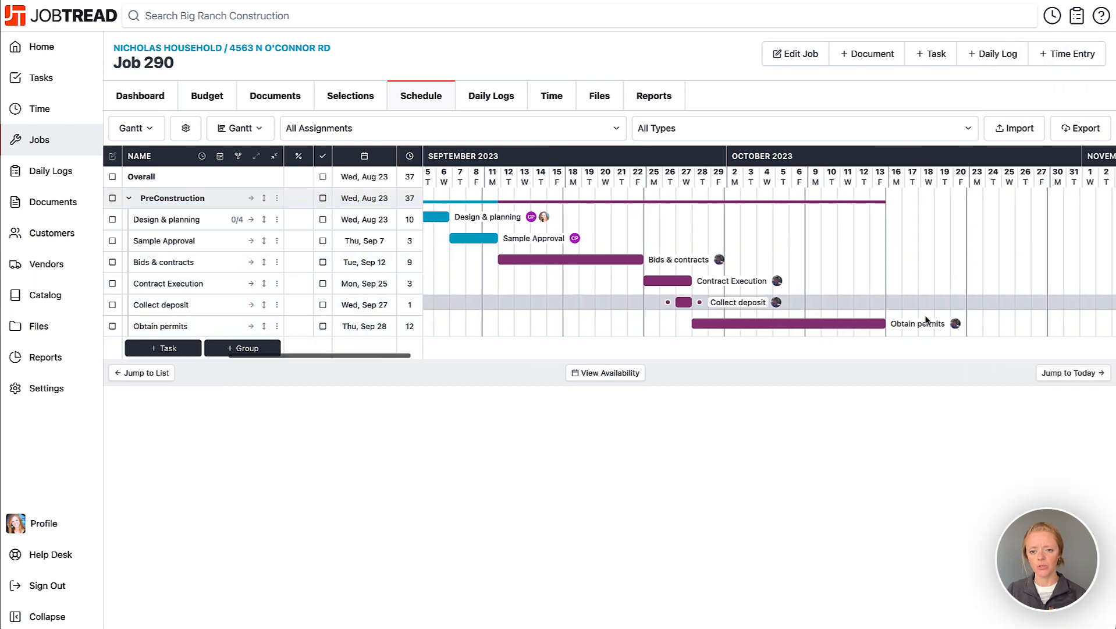
pyautogui.hscroll(2, 928, 320)
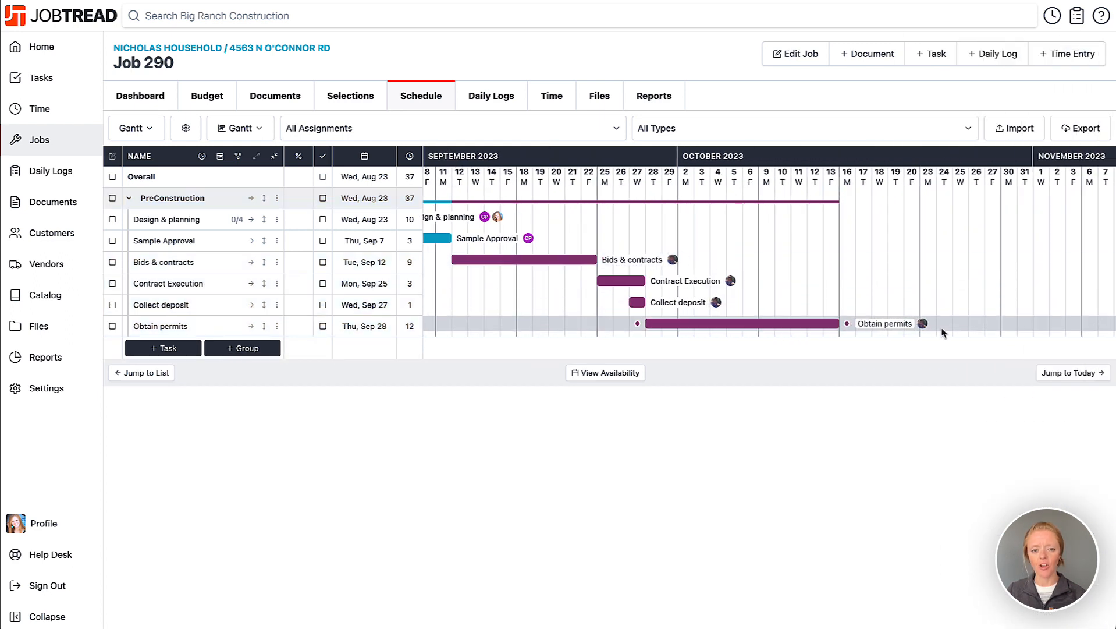
pyautogui.hscroll(-1, 906, 308)
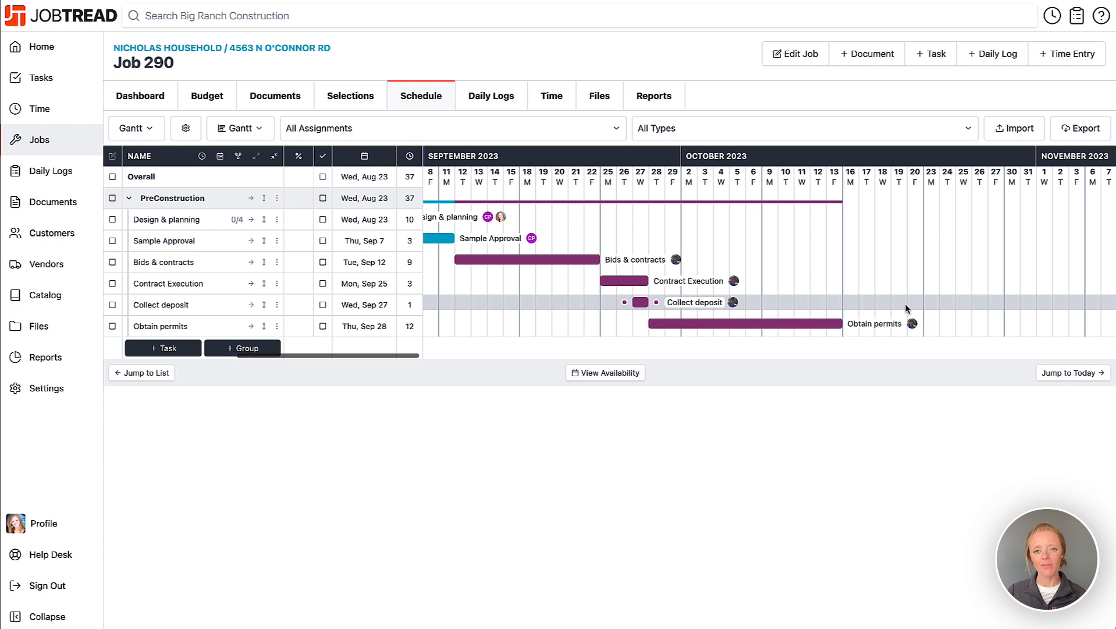